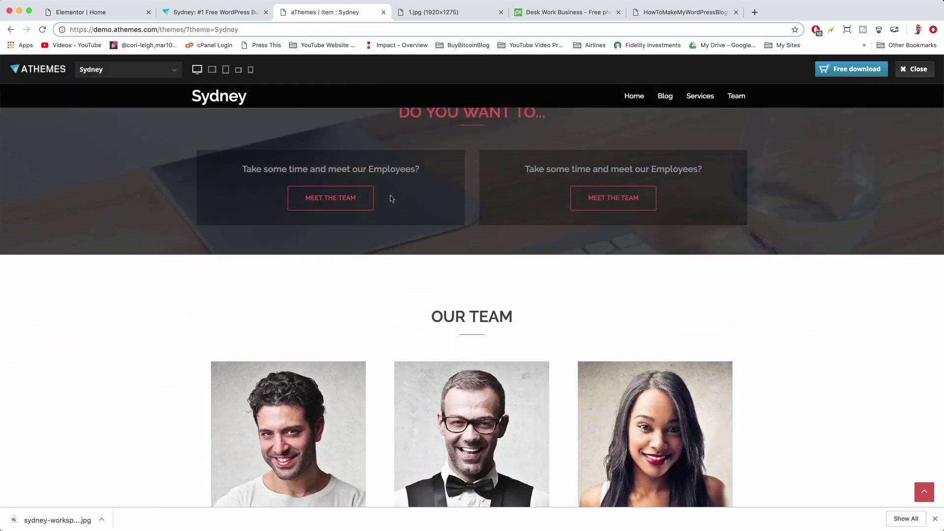
scroll(391, 199, down, 1)
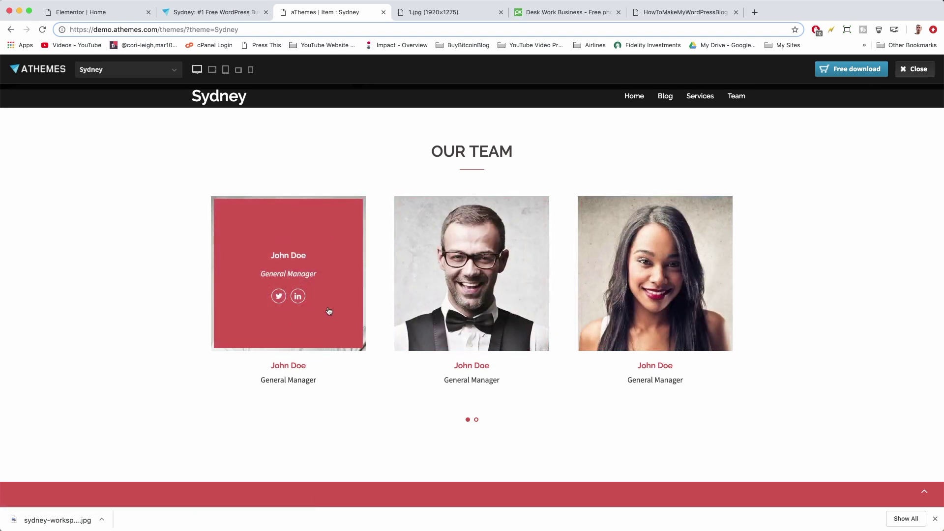
- Scroll the Sydney demo page to the Our Team section with its three John Doe cards
scroll(328, 312, up, 1)
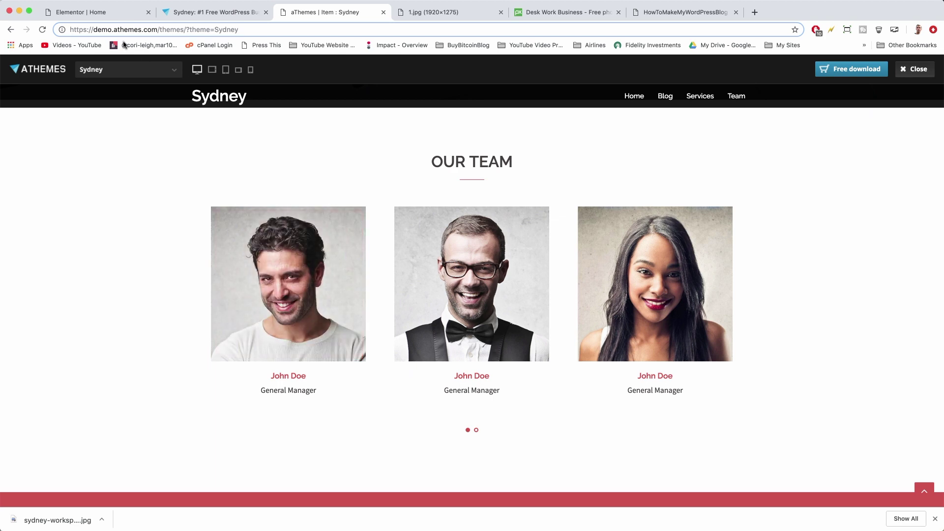
- Open the Home page in Elementor and scroll the widget library to aThemes: Employee carousel
click(97, 12)
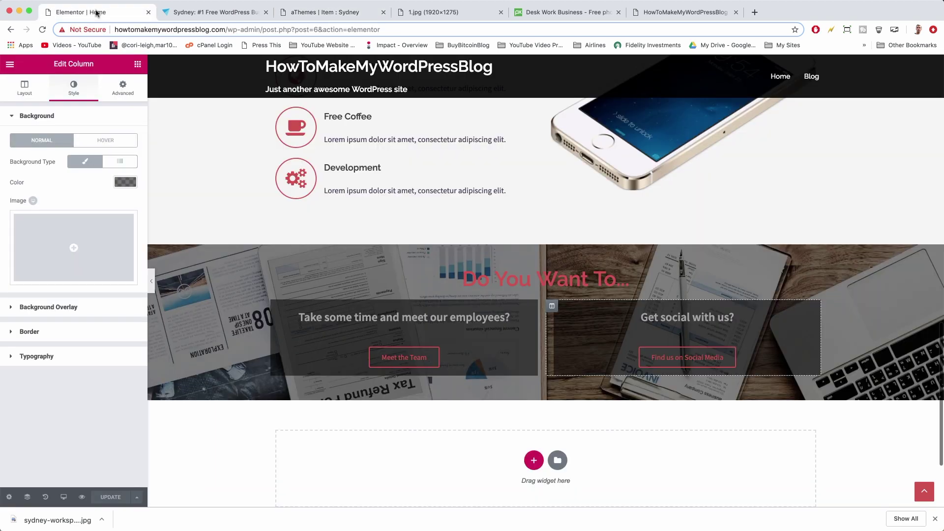
scroll(199, 302, down, 5)
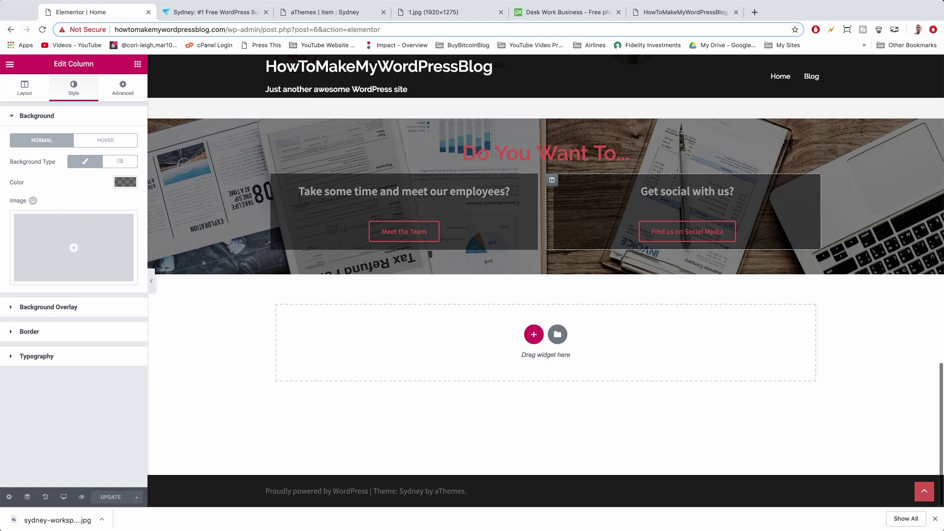
click(138, 67)
click(138, 64)
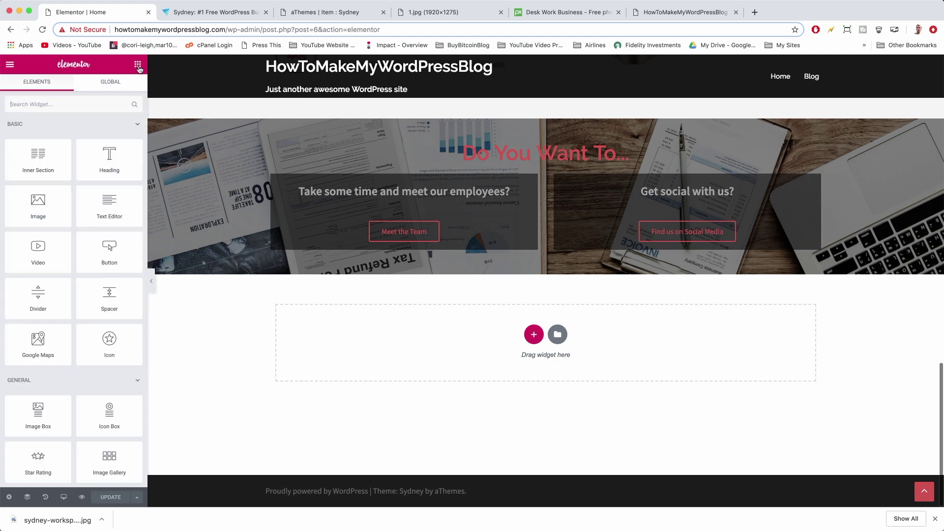
scroll(83, 262, down, 10)
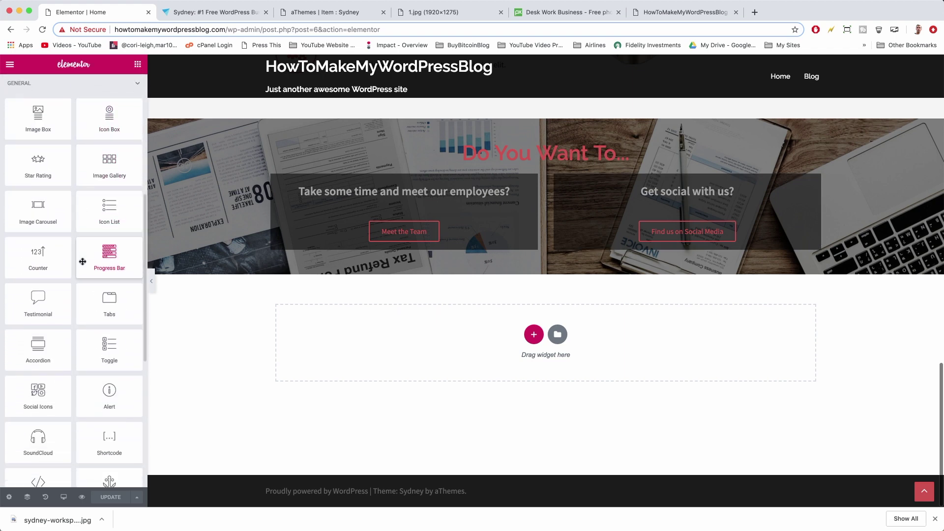
scroll(82, 264, down, 4)
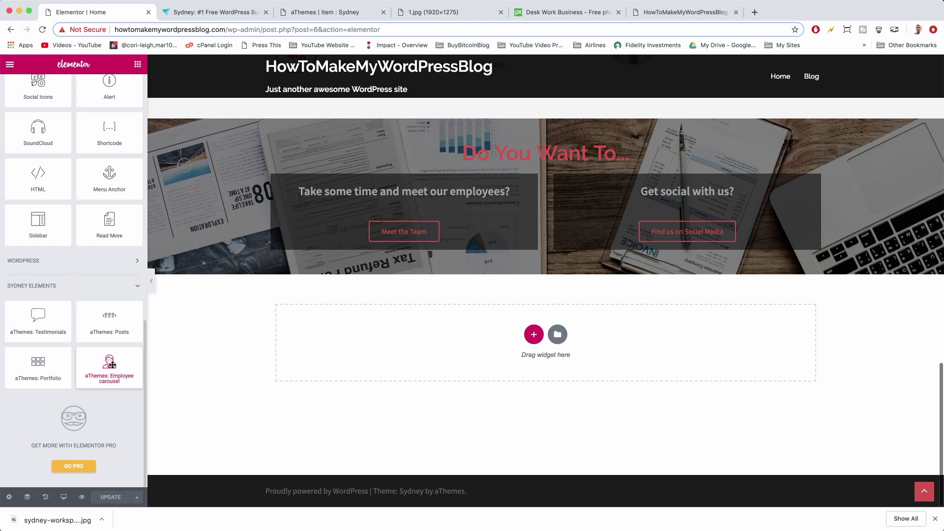
- Drop an aThemes Employee carousel below the Do You Want To band and expand its Item #1
drag(139, 346, 474, 329)
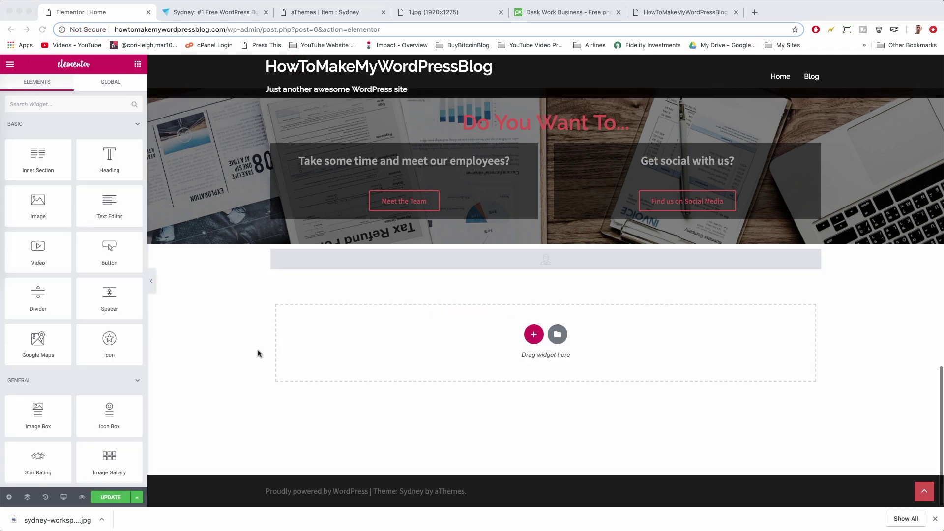
click(518, 261)
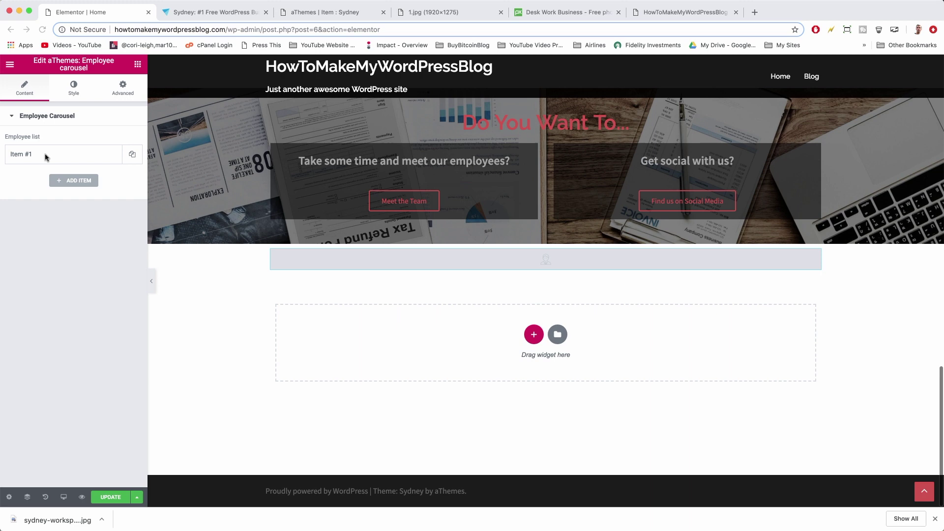
click(94, 154)
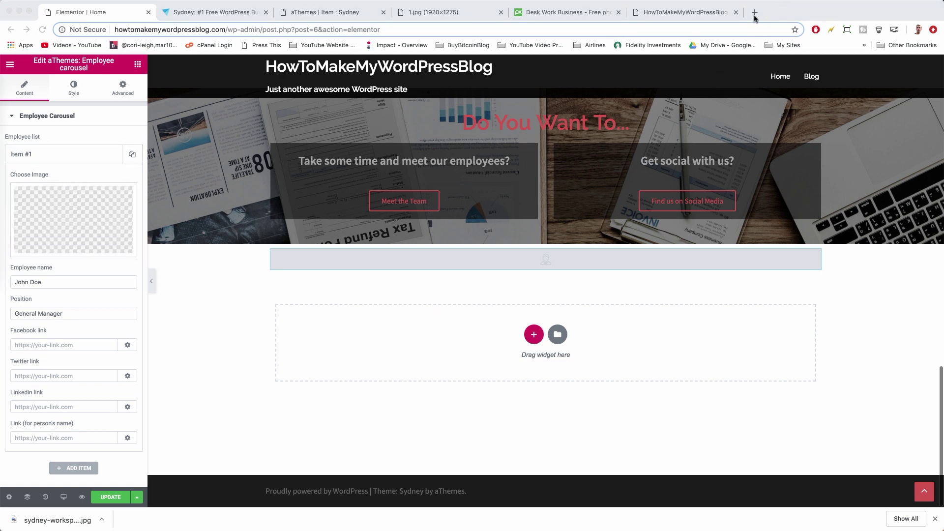
- Open facebook.com in a new tab and go to your own profile page
click(754, 13)
text(facebook.com)
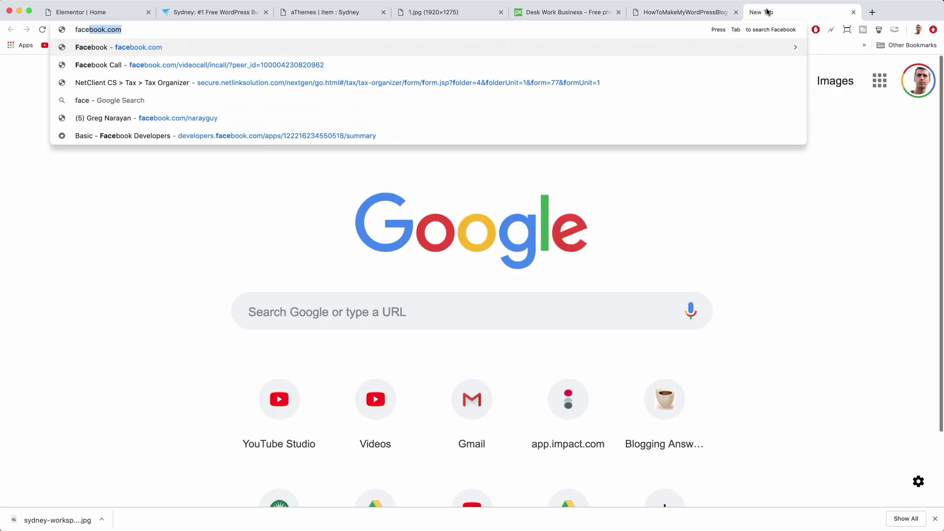
key(Return)
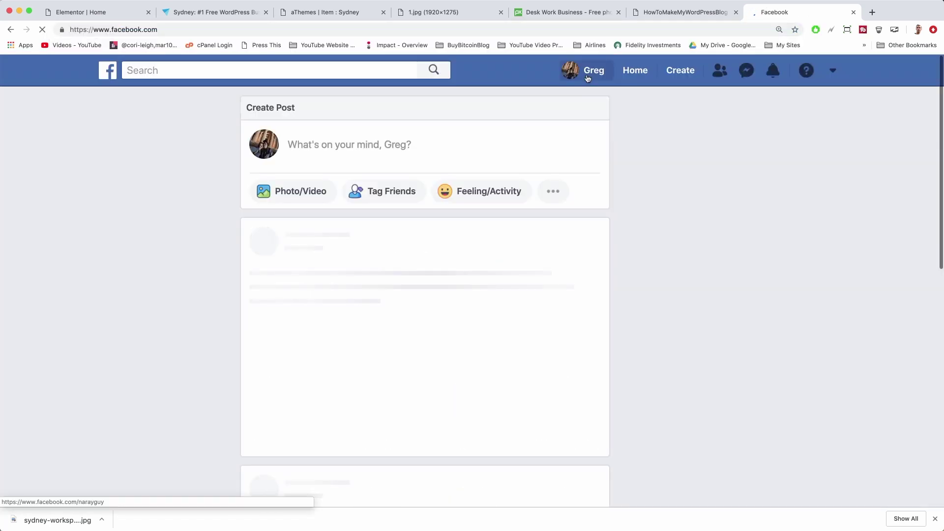
click(588, 78)
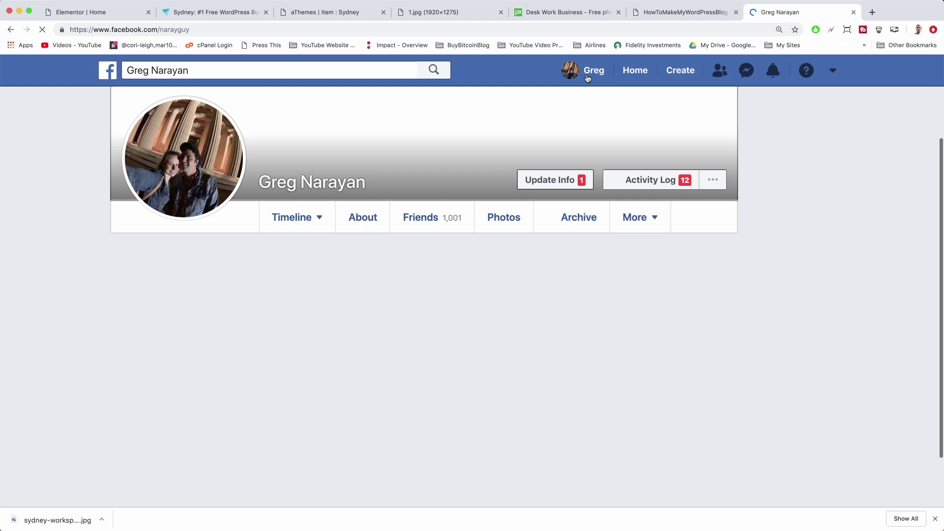
- Open the profile's photos and step through them to the hotel selfie
scroll(454, 232, down, 3)
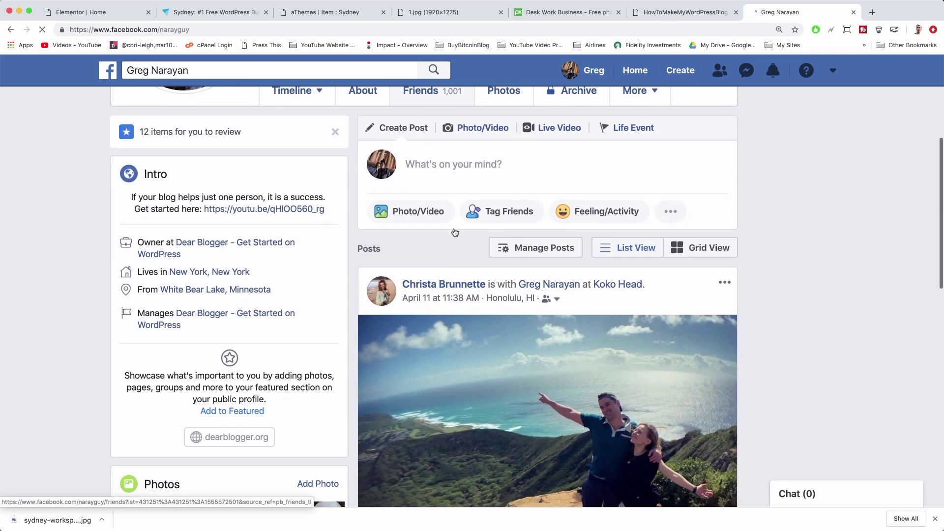
scroll(455, 232, down, 6)
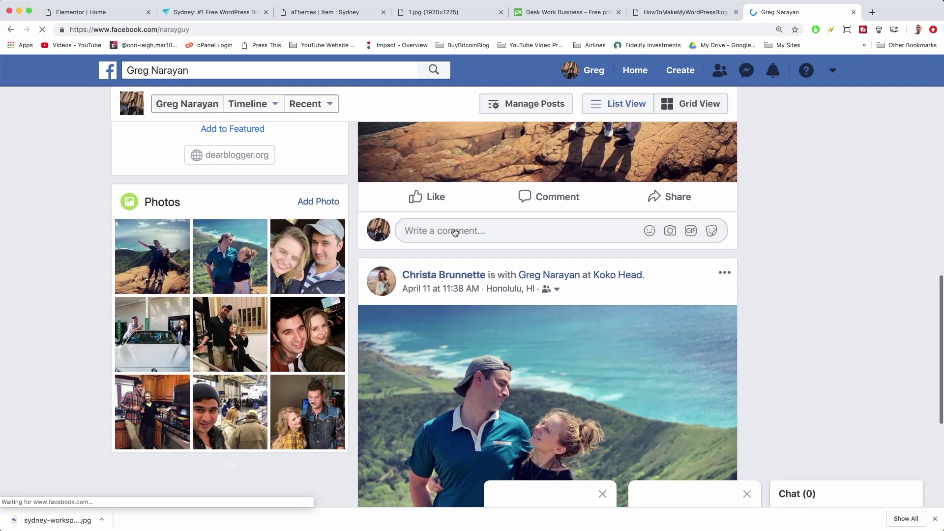
scroll(455, 232, down, 5)
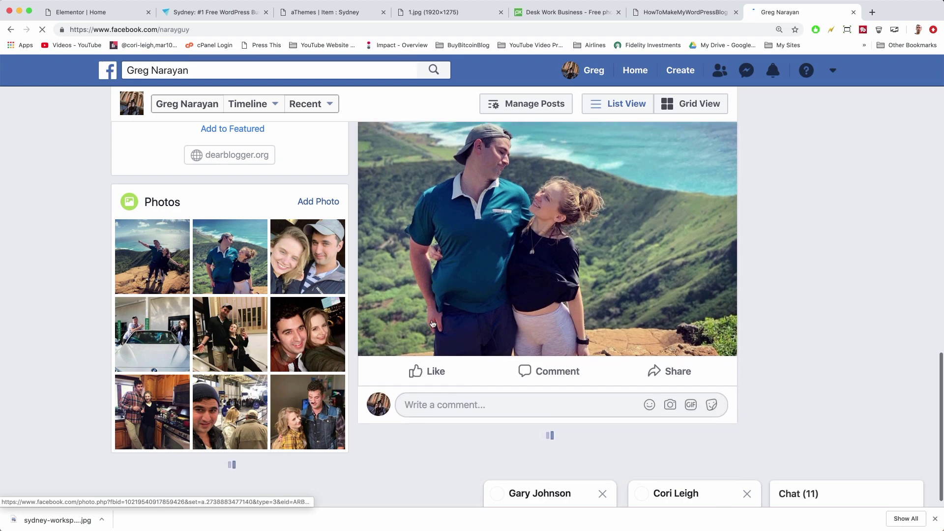
scroll(433, 323, down, 1)
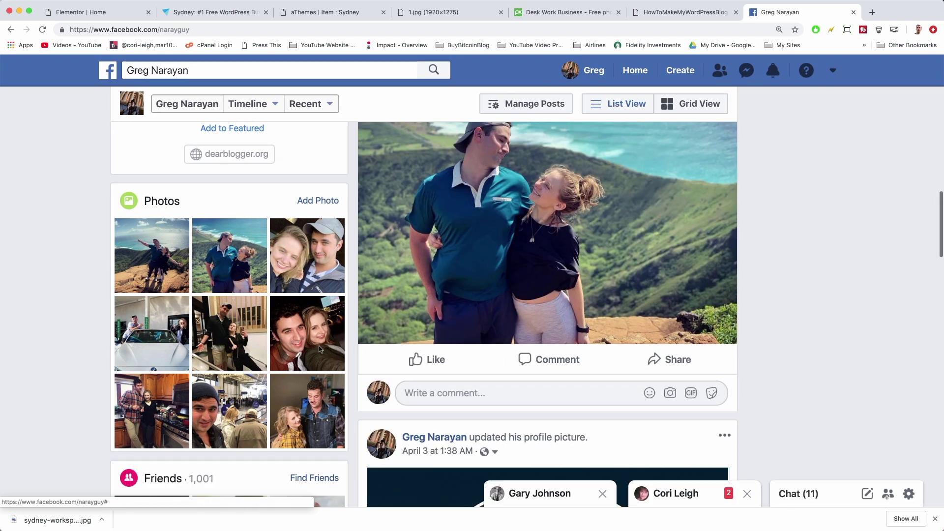
click(320, 350)
click(319, 349)
click(320, 350)
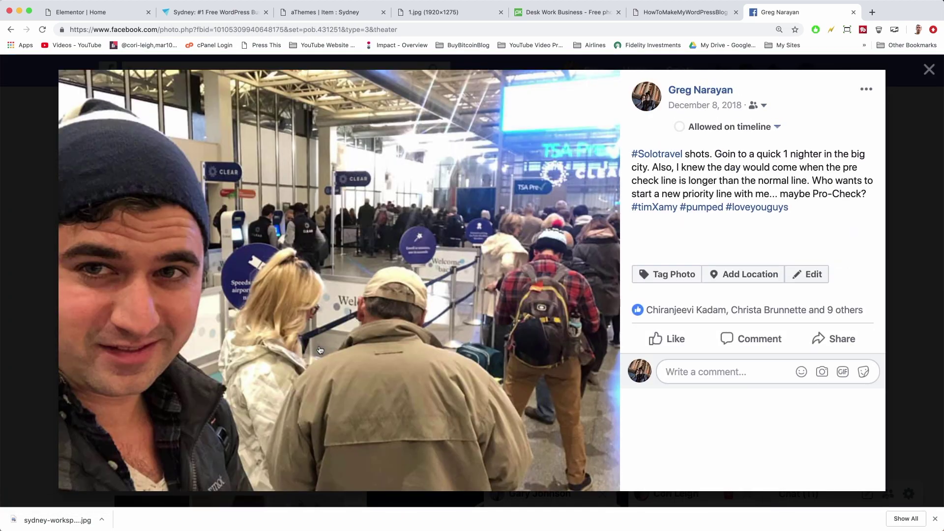
click(320, 350)
click(331, 164)
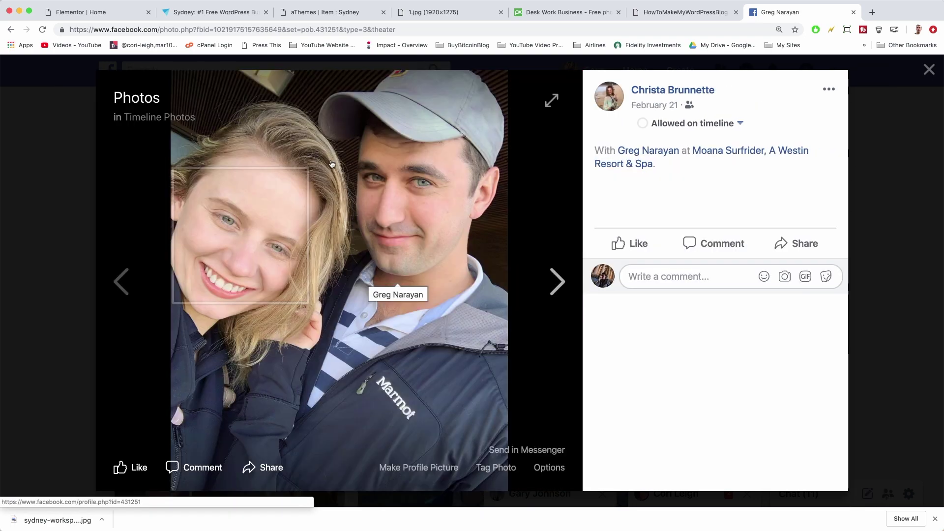
- Save the selfie image to disk as facebook-sydney-photo.jpg
right_click(332, 164)
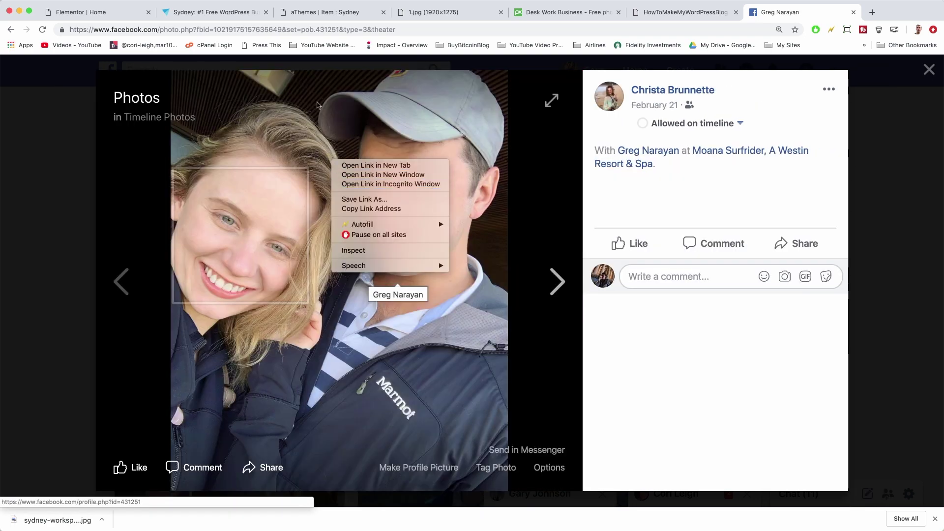
right_click(321, 110)
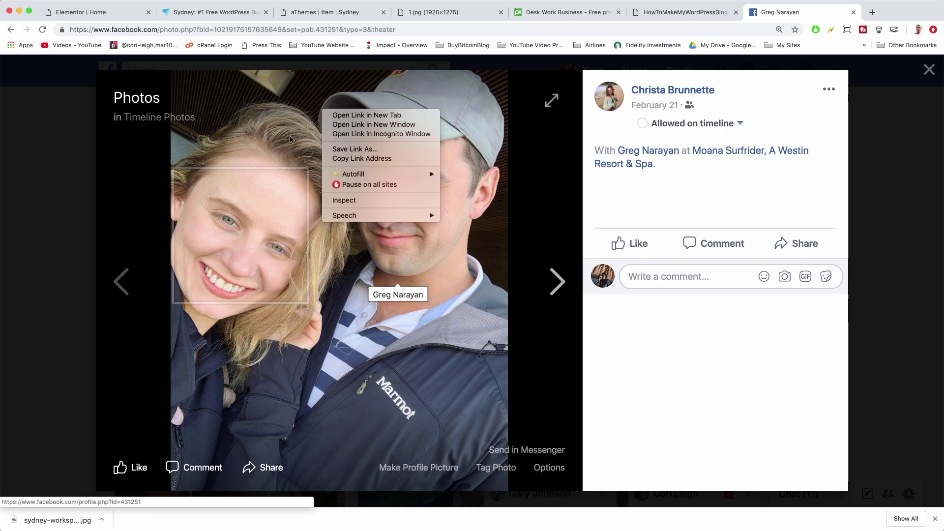
right_click(338, 341)
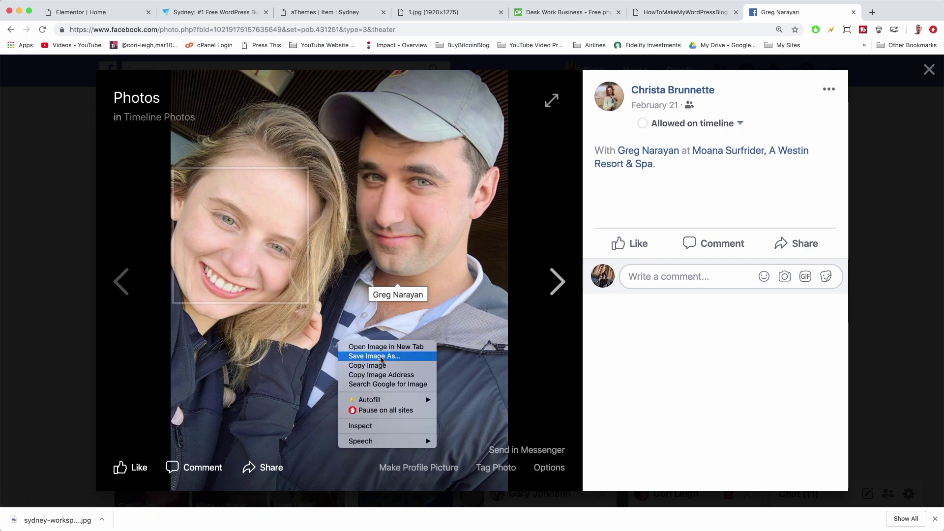
click(381, 357)
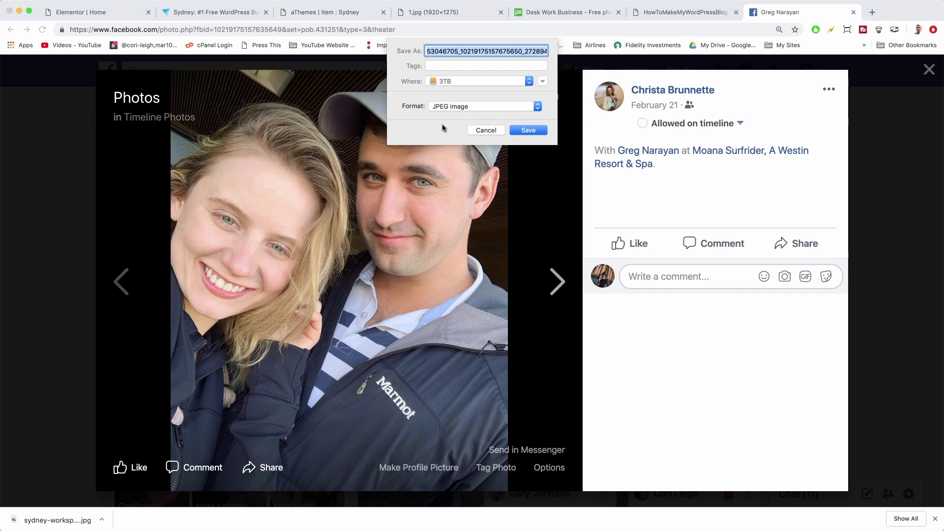
text(facebook)
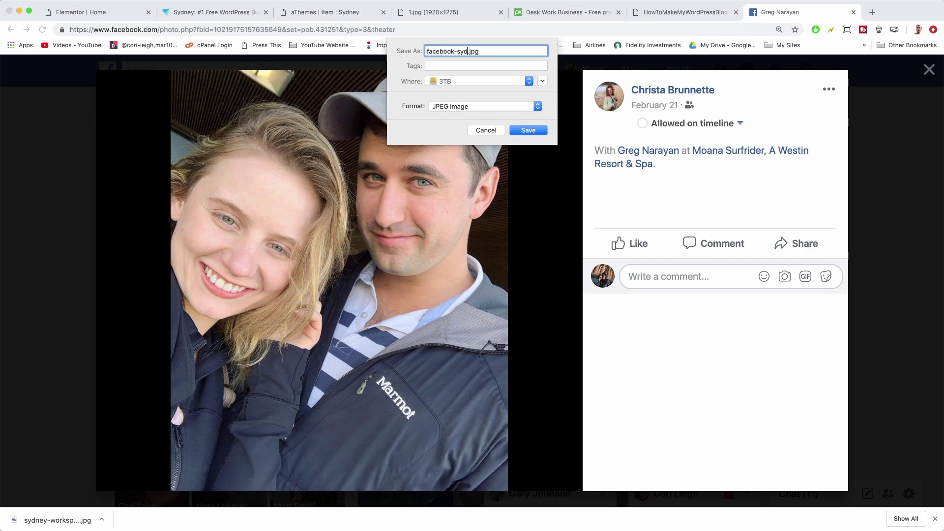
text(-sydney-couple)
key(Return)
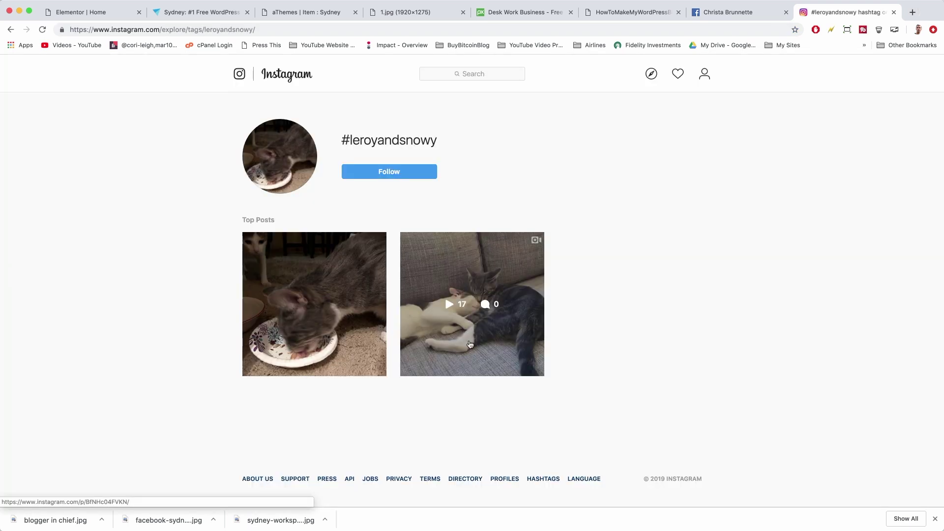
- Reload the #leroyandsnowy hashtag page, open the kittens video post and play it
click(43, 30)
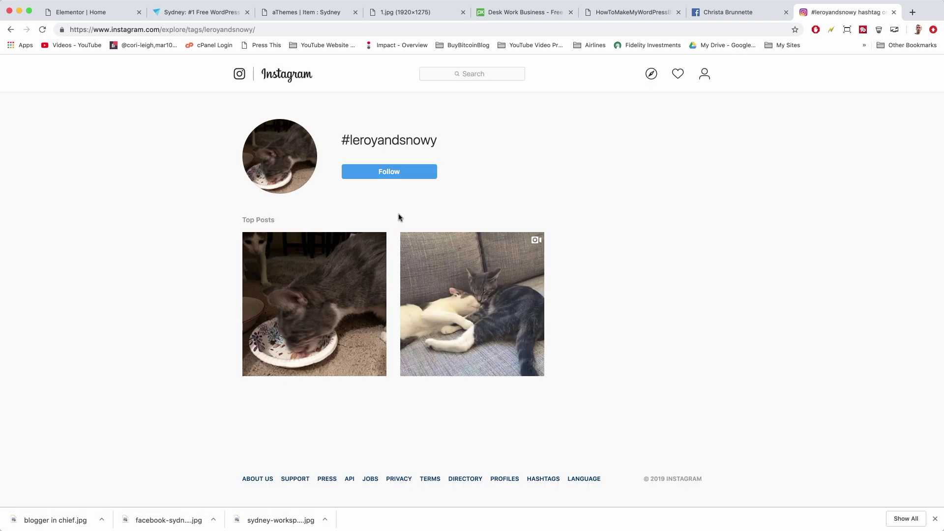
click(453, 293)
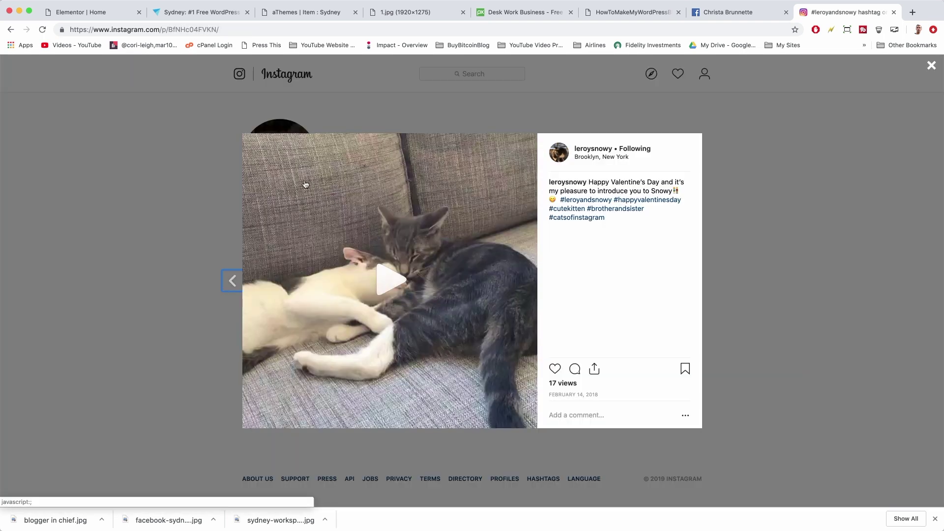
click(363, 299)
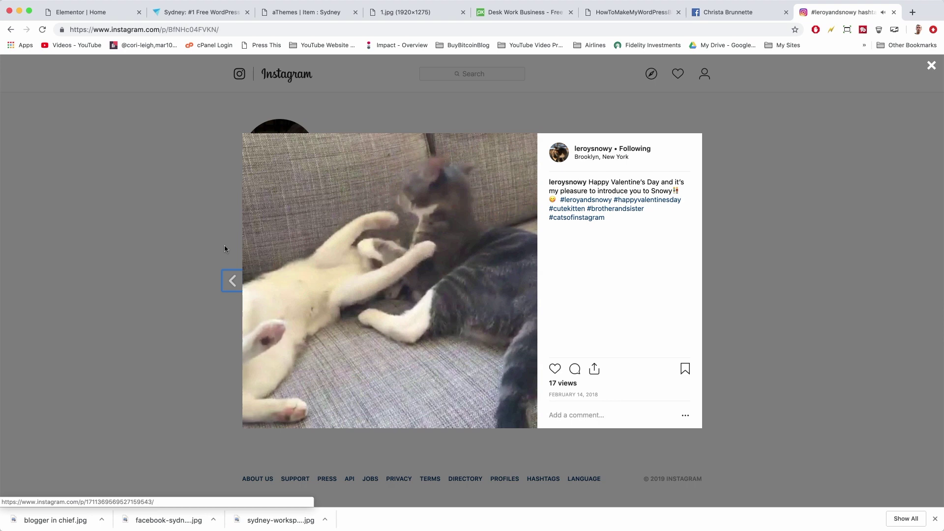
- Take a region screenshot of the kittens video, then close the post
key(super+shift+4)
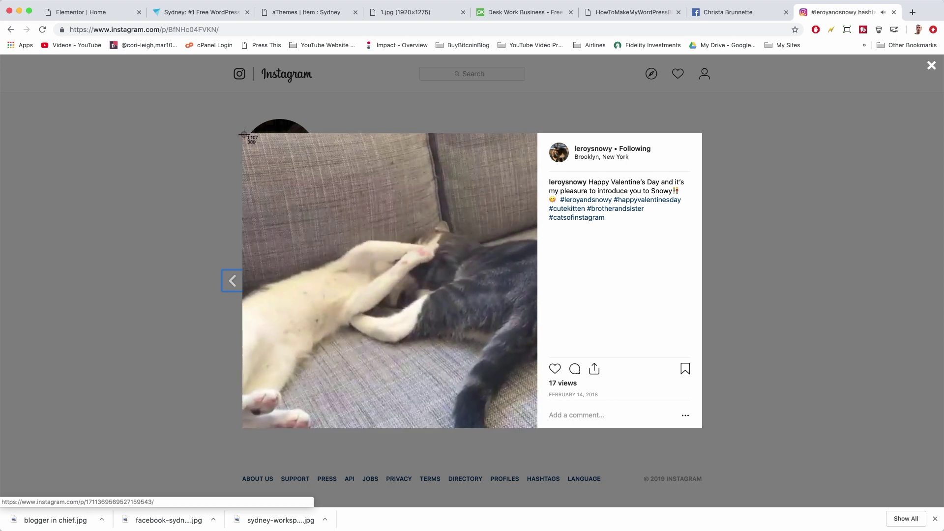
drag(244, 134, 537, 426)
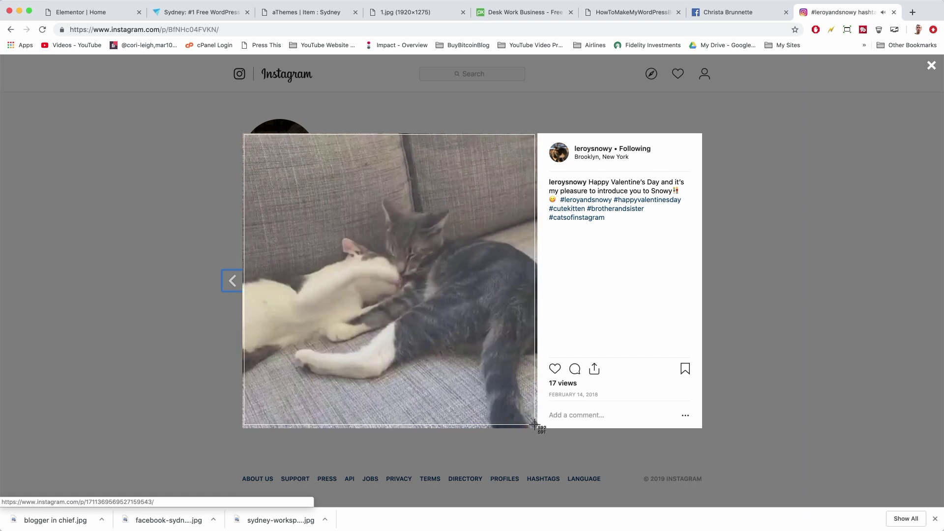
click(143, 246)
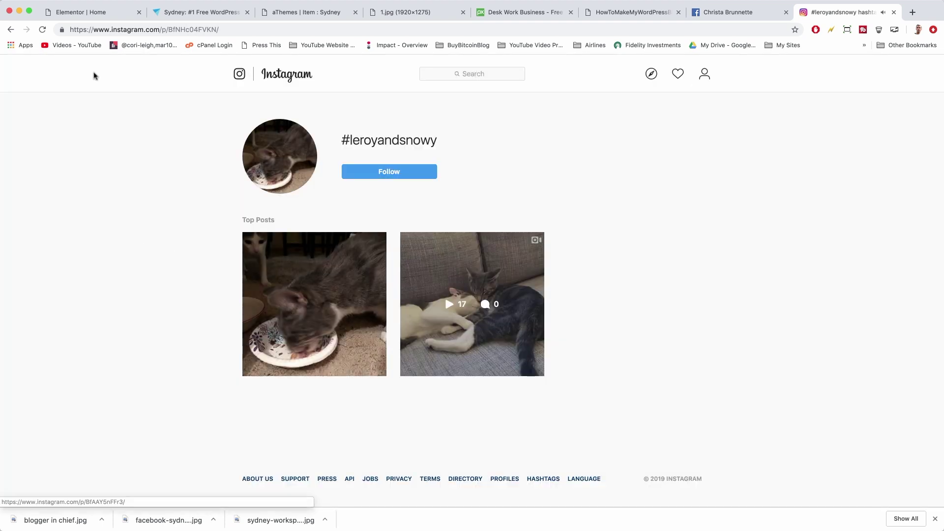
- Upload blogger in chief.jpg and facebook-sydney-photo.jpg and insert one as the employee image
click(92, 17)
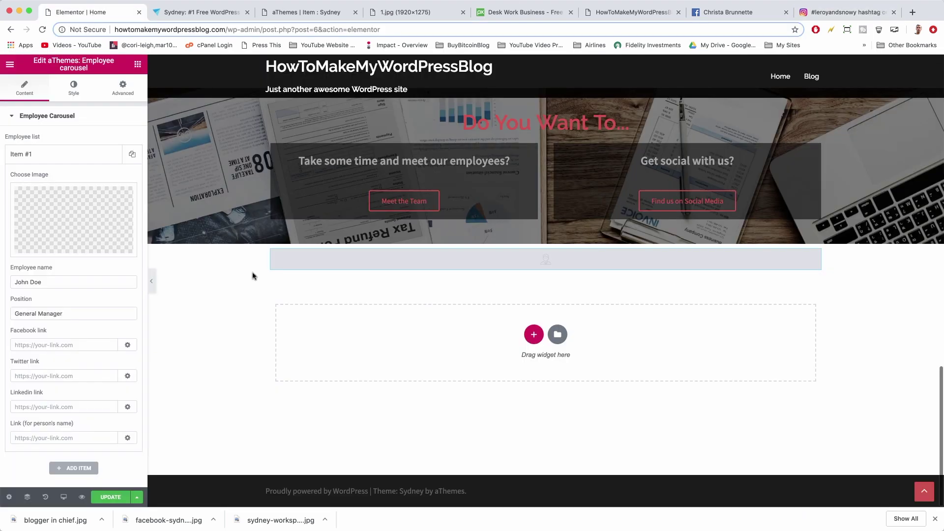
scroll(252, 276, up, 3)
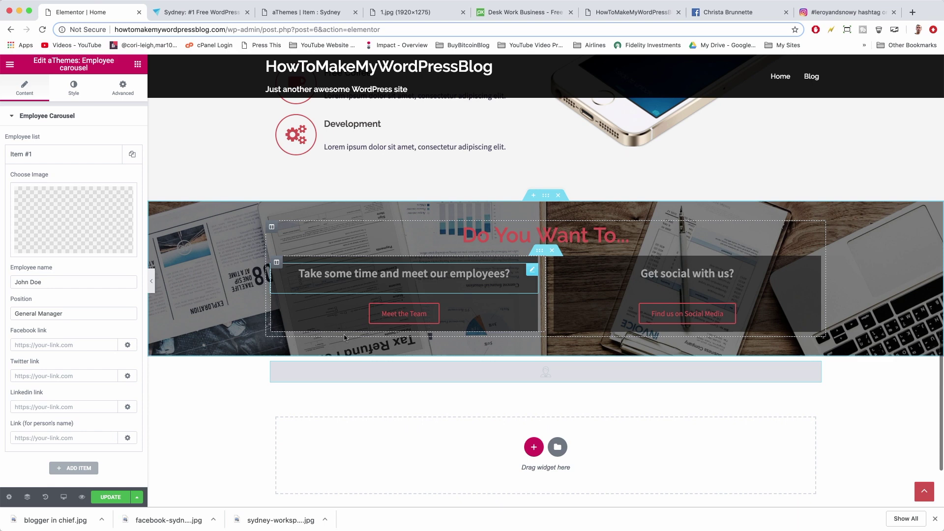
scroll(520, 375, down, 3)
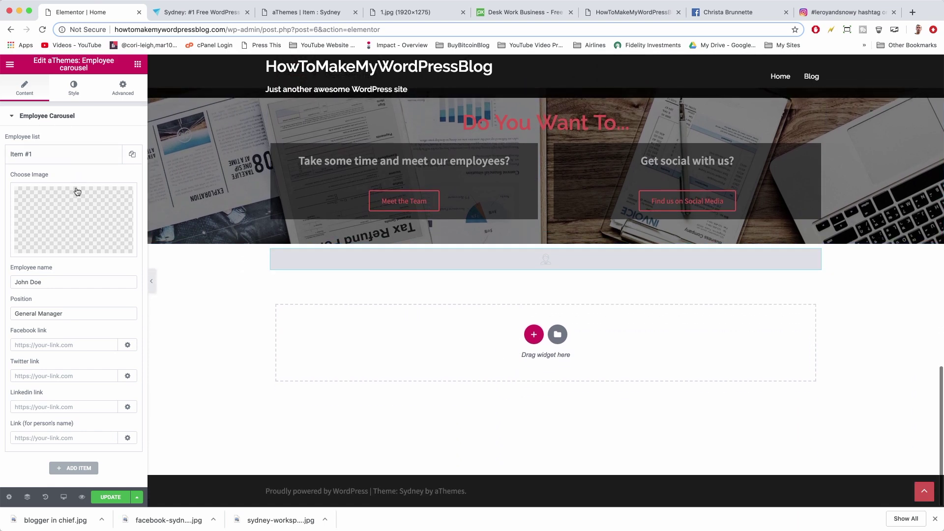
click(73, 214)
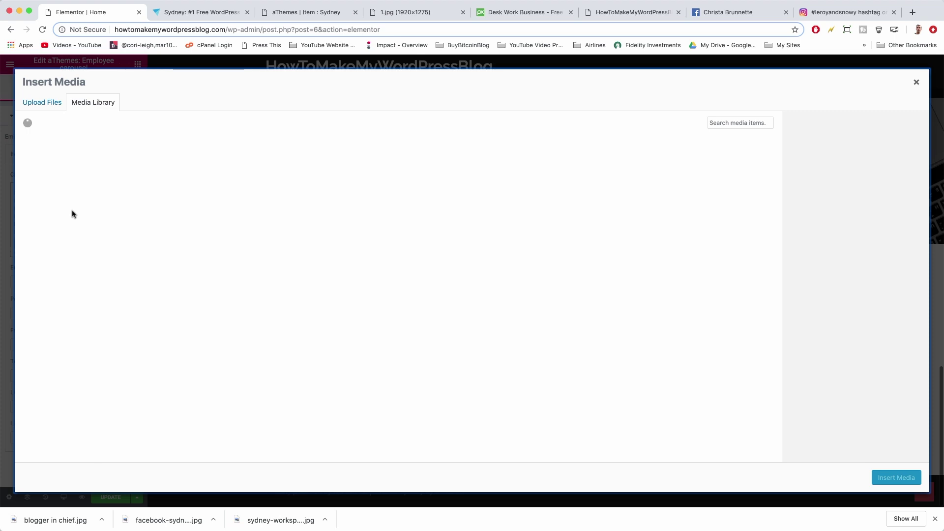
click(37, 101)
click(462, 268)
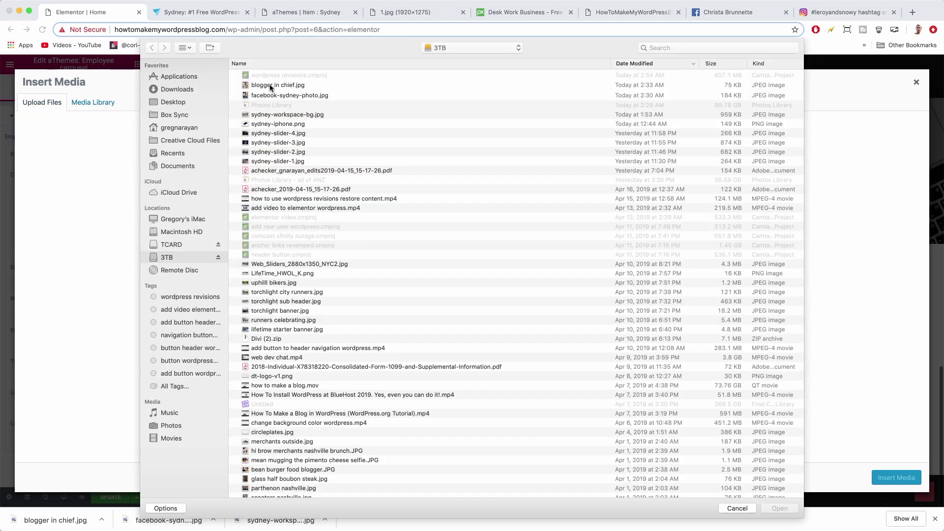
click(272, 86)
shift+click(287, 96)
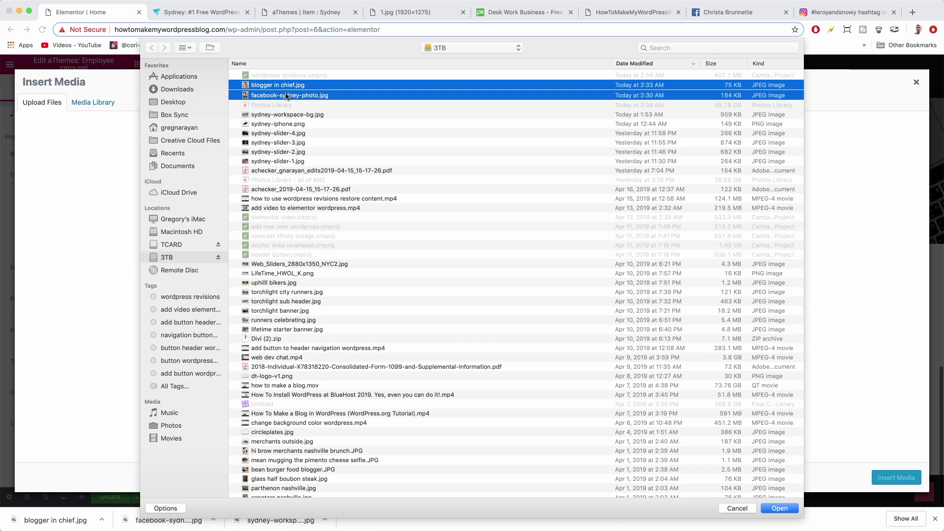
click(780, 509)
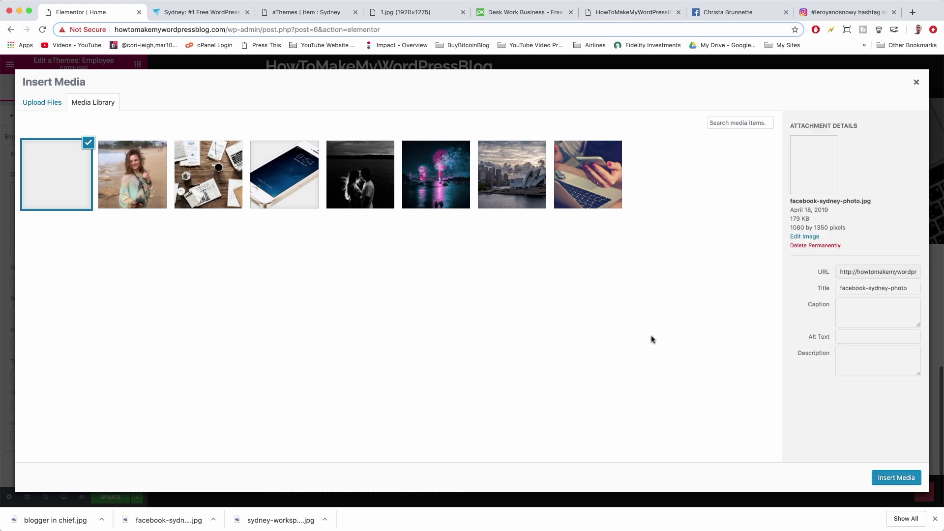
click(892, 477)
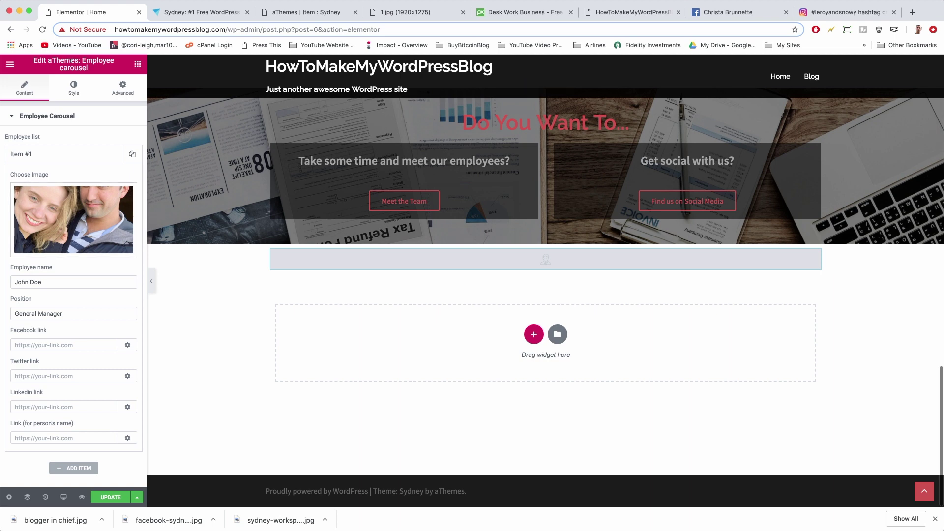
- Upload the newest Desktop cat screenshot to the media library and select the couple photo
click(58, 206)
click(51, 104)
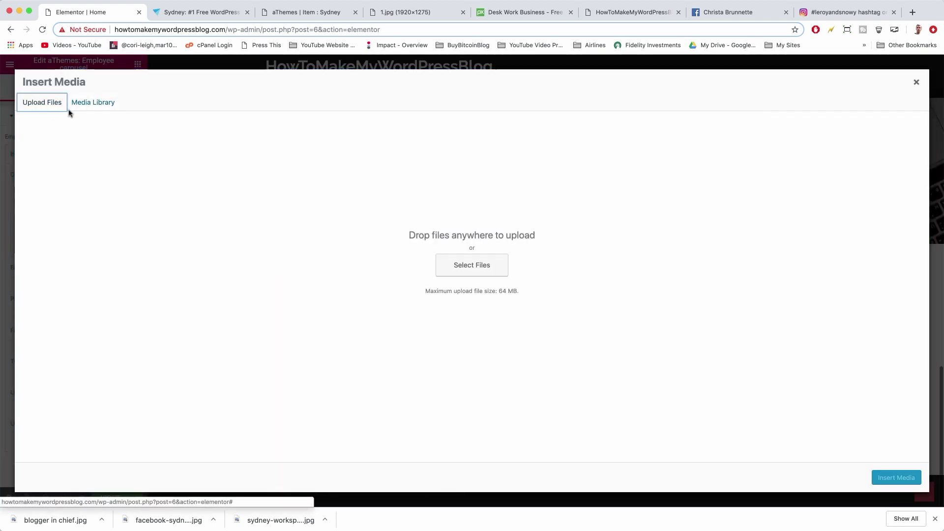
click(463, 270)
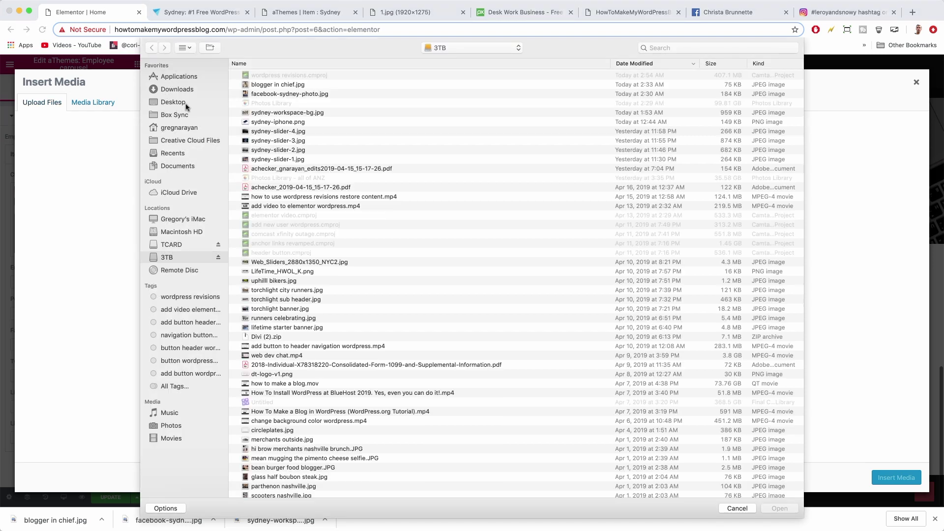
click(186, 105)
click(295, 75)
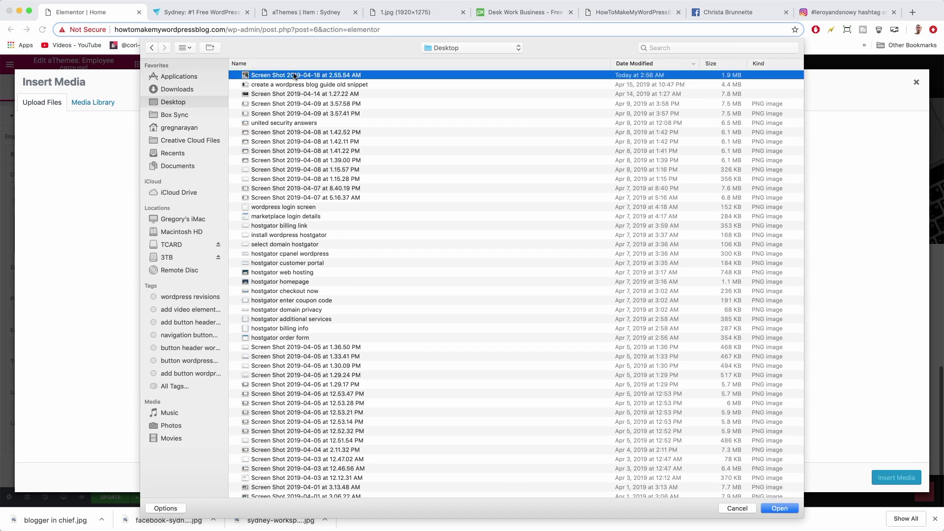
key(space)
double_click(294, 75)
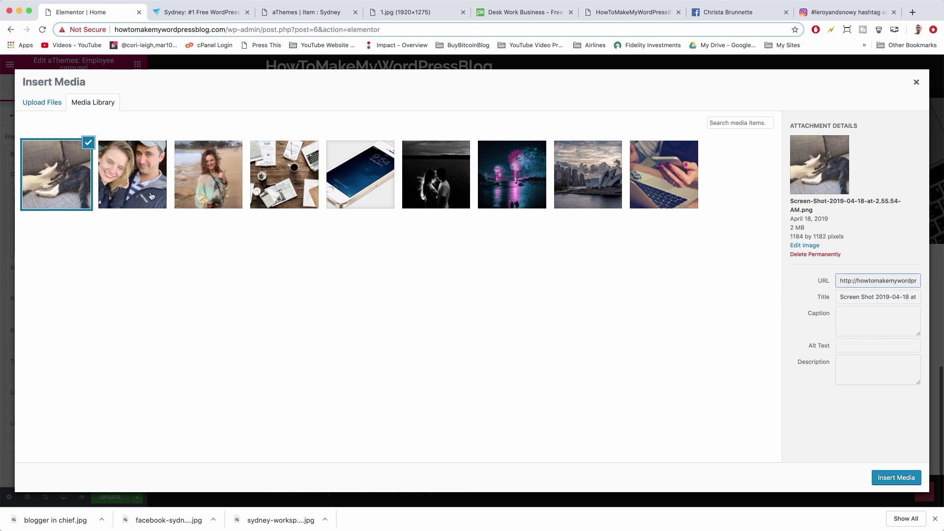
click(141, 177)
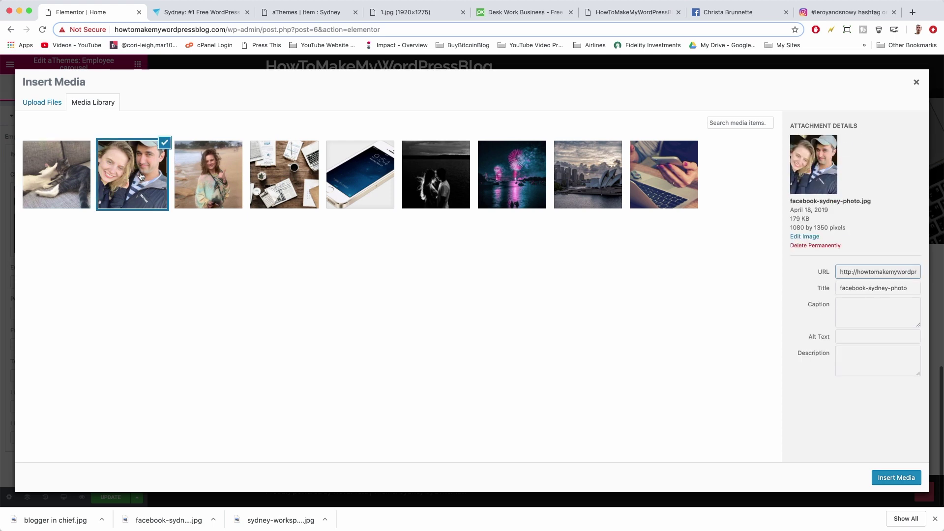
- Crop facebook-sydney-photo.jpg to the man's face at 631 × 911 and update the media file
click(806, 237)
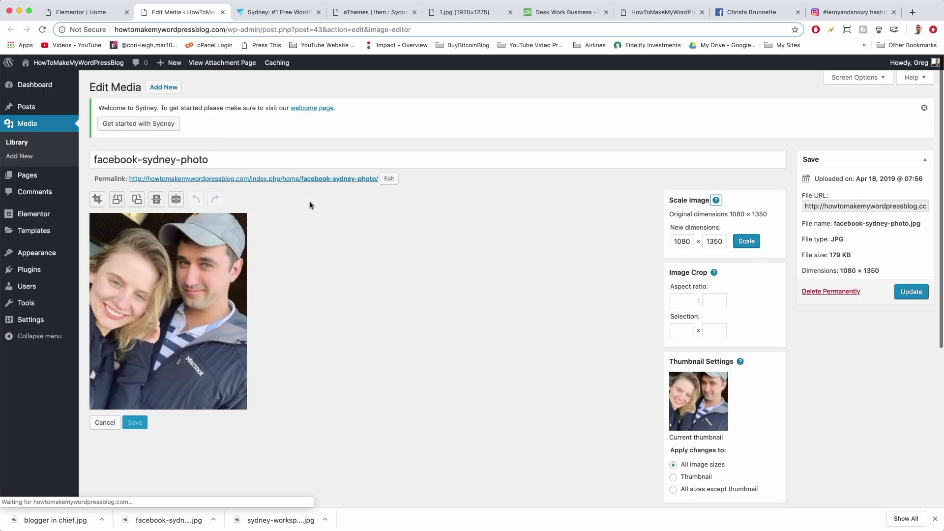
drag(151, 224, 261, 348)
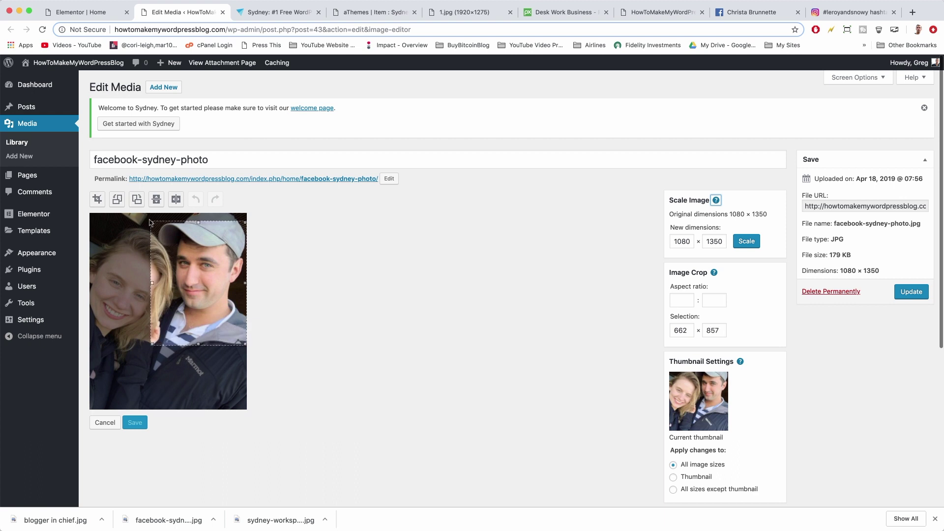
drag(151, 223, 156, 210)
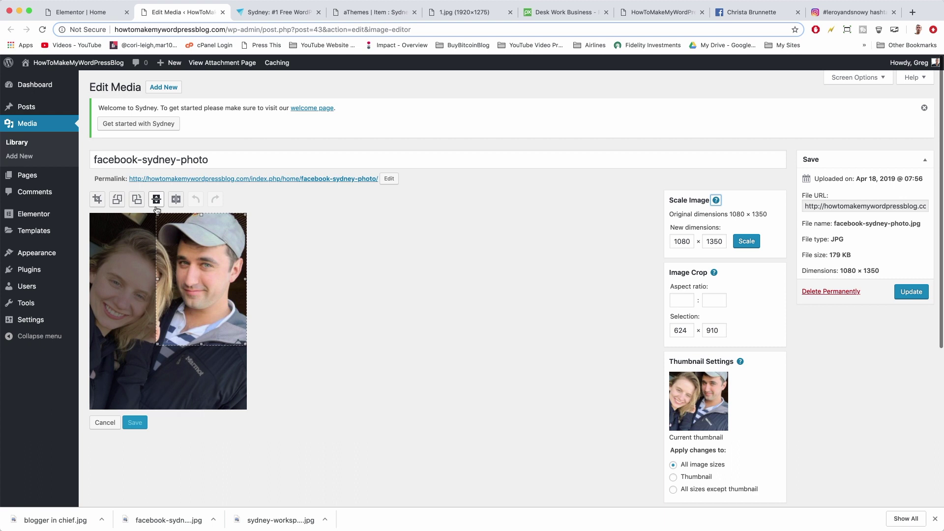
click(97, 200)
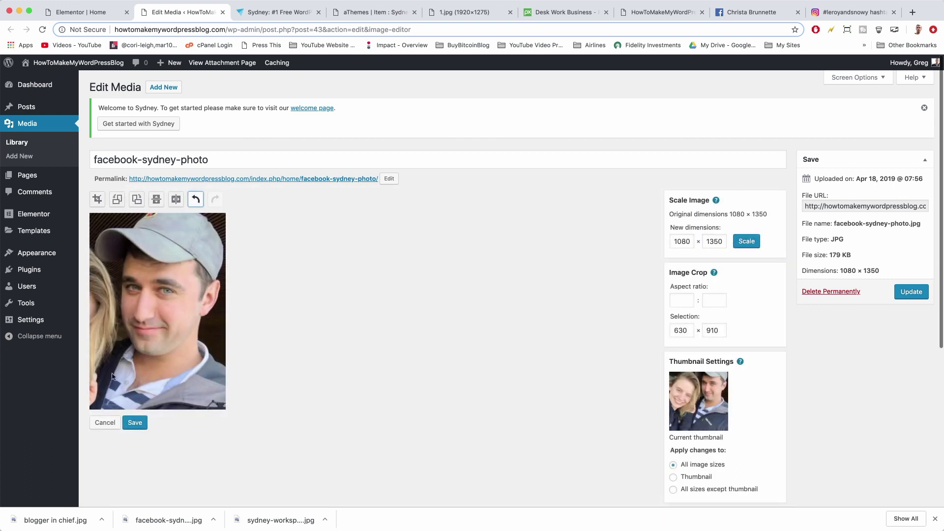
click(130, 422)
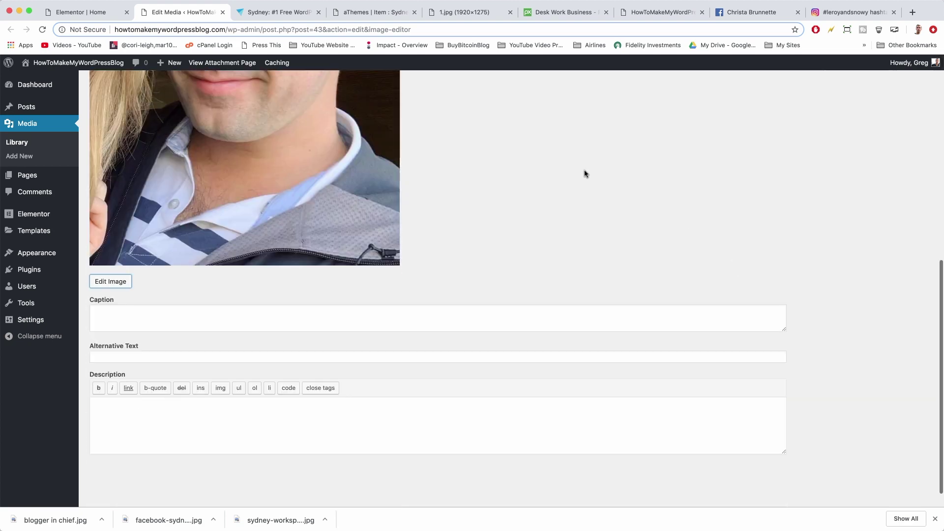
scroll(585, 173, up, 10)
click(910, 291)
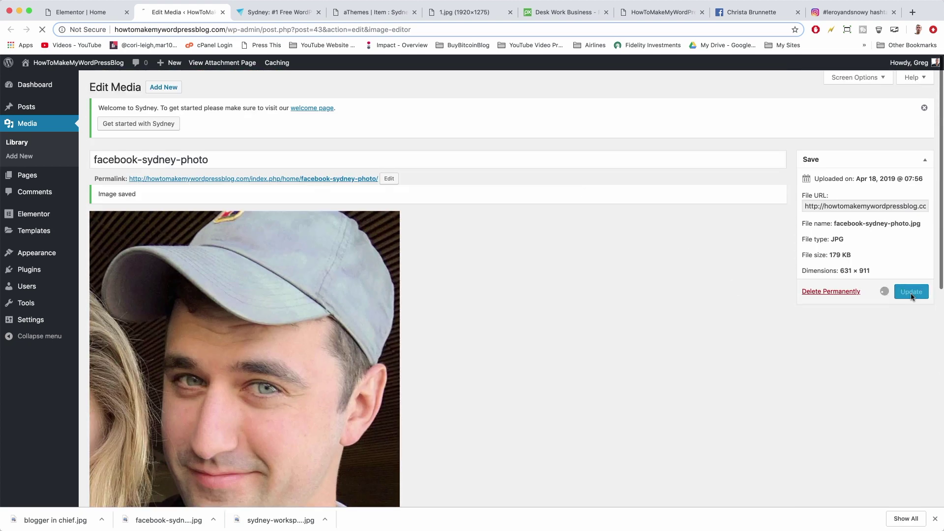
- Close the media picker, update the Home page, and select the employee carousel for editing
click(101, 12)
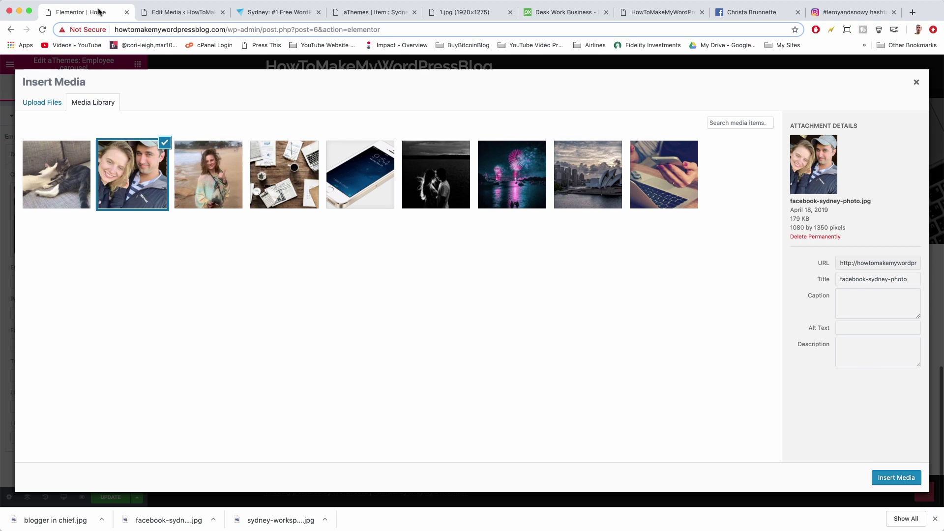
click(918, 83)
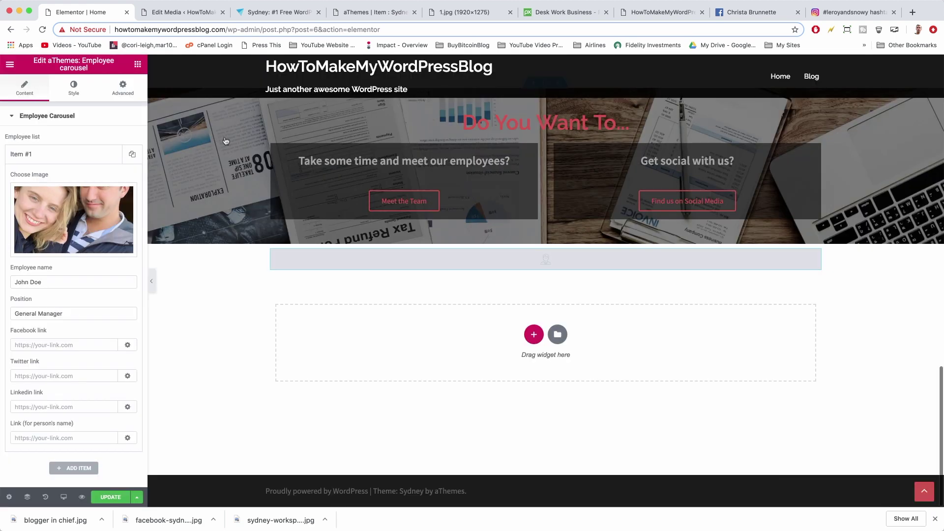
click(111, 498)
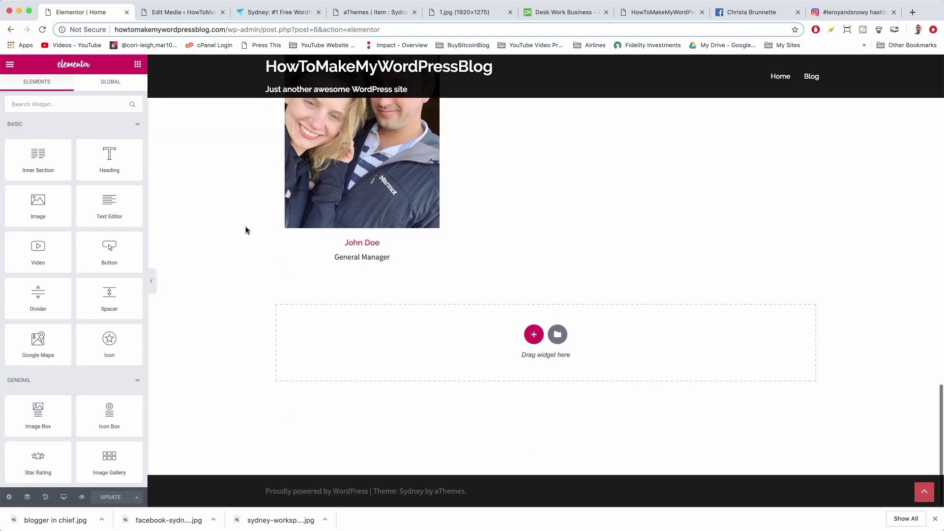
scroll(246, 231, up, 5)
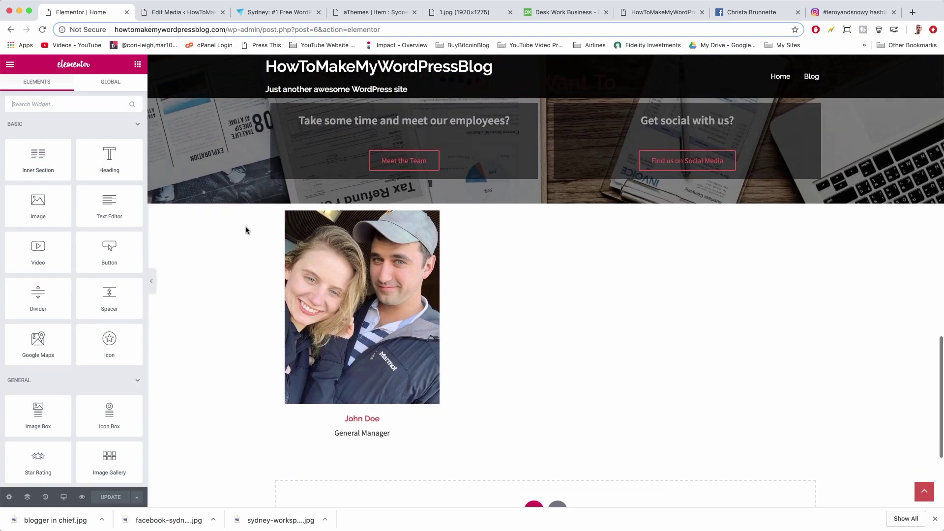
scroll(344, 216, down, 1)
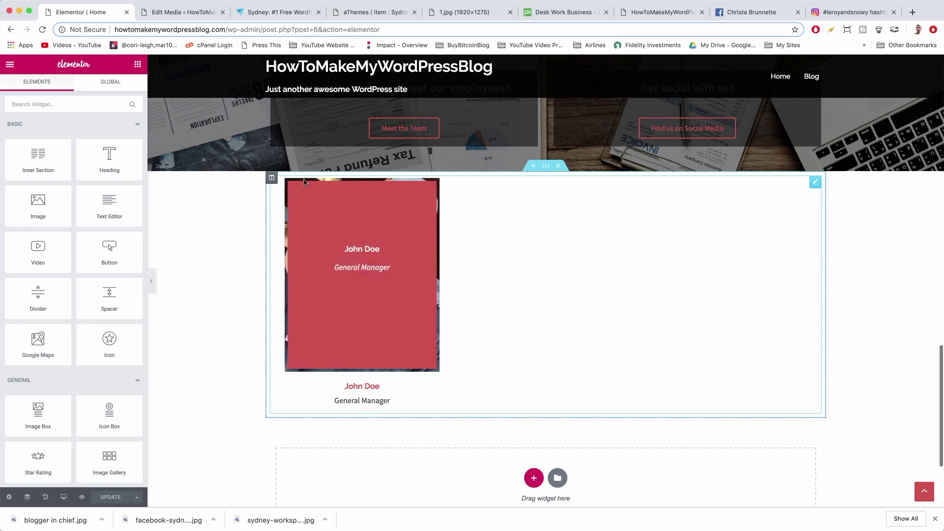
click(405, 205)
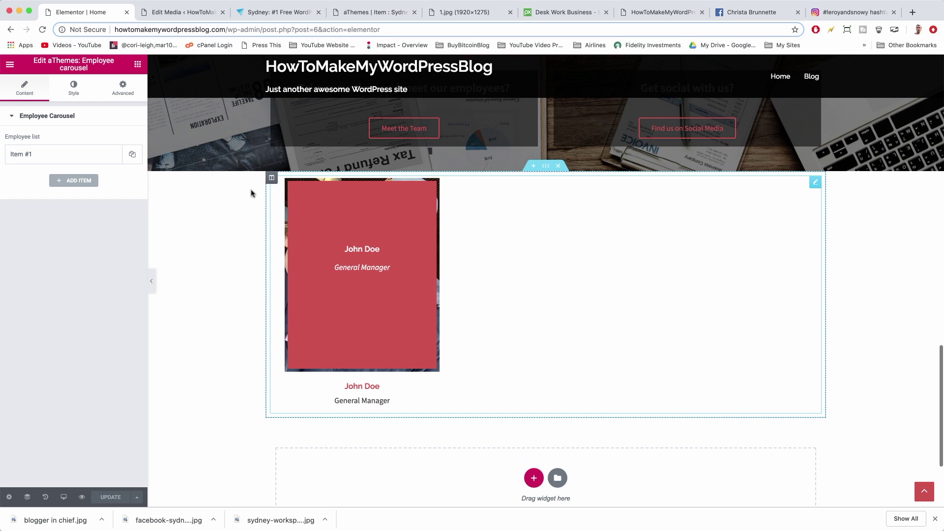
- Give the first employee the cropped photo of the man, a new name, and position WordPress Guy
click(54, 156)
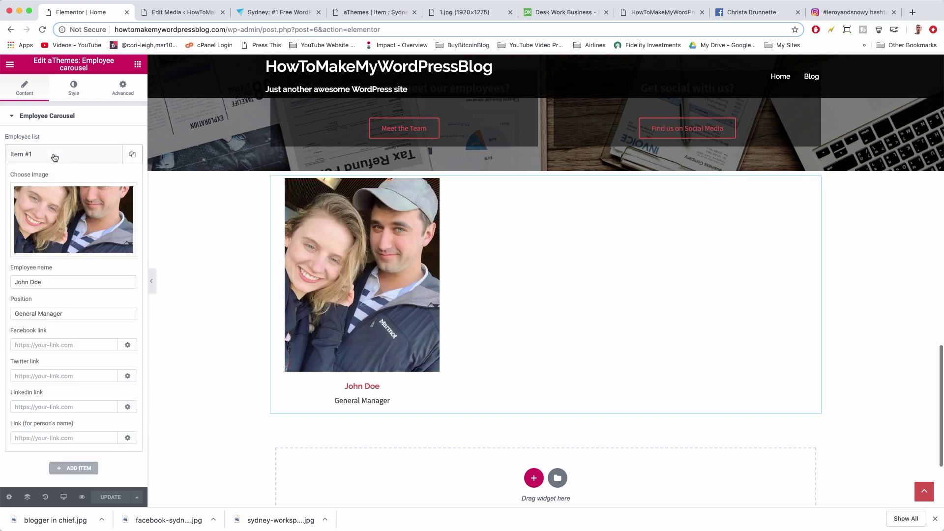
click(71, 212)
click(123, 168)
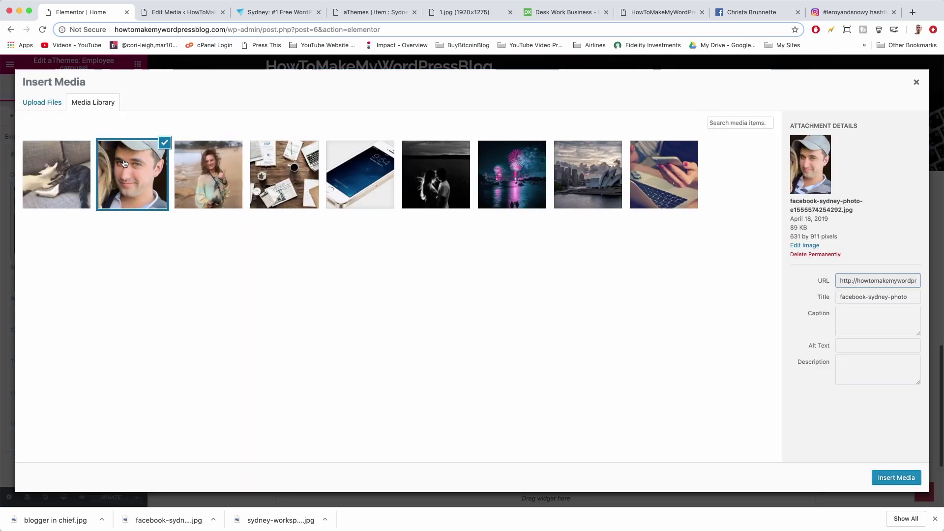
click(887, 477)
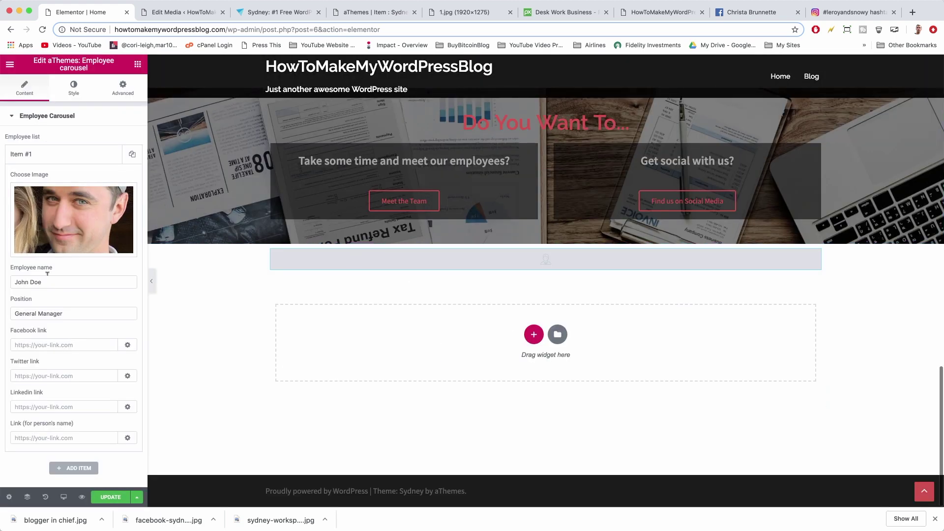
triple_click(35, 283)
text(Greg)
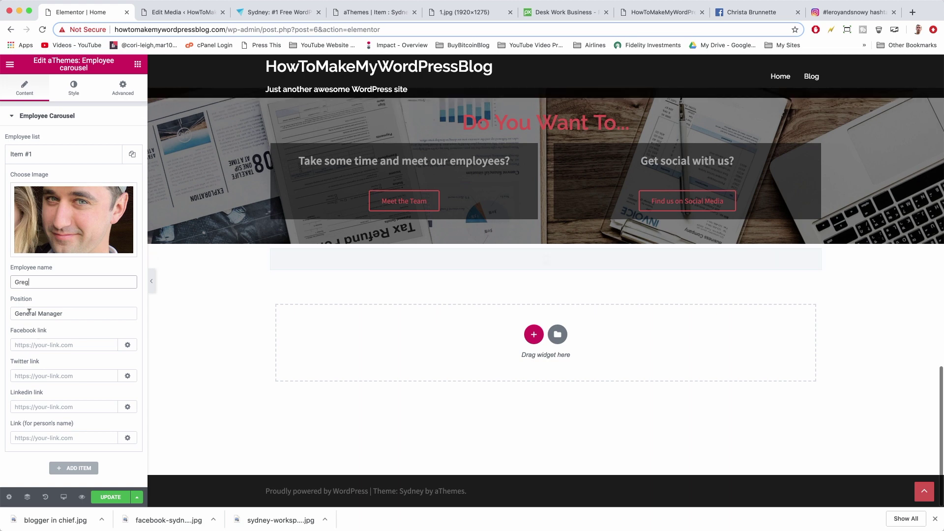
triple_click(29, 314)
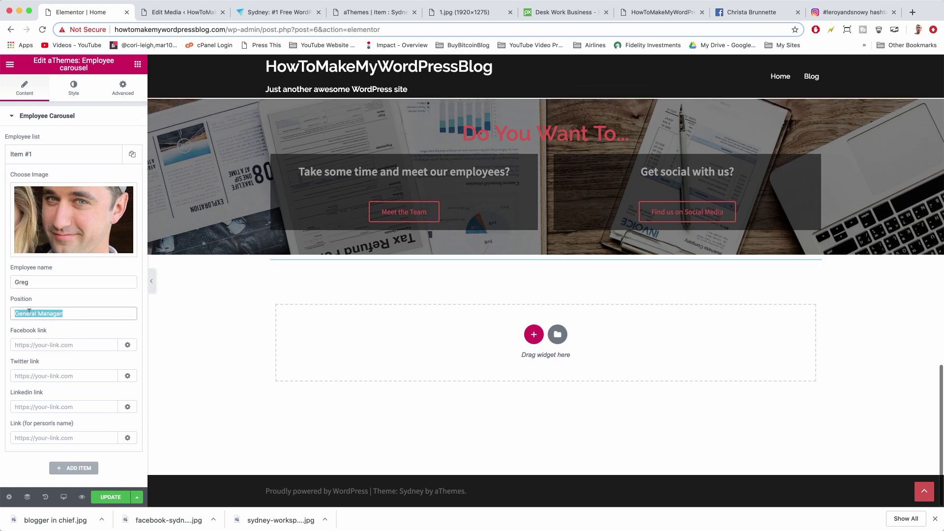
text(WordPress Guy)
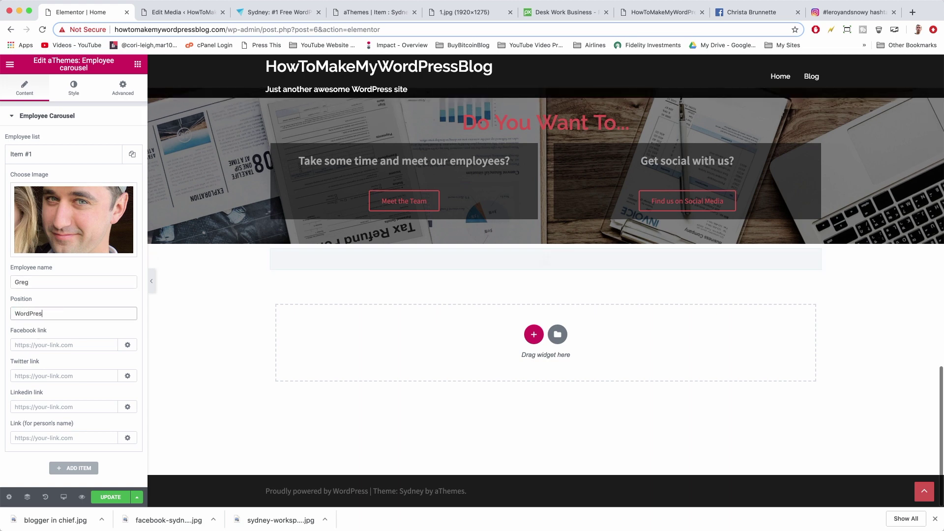
- Enter the first employee's Facebook and Twitter profile URLs
click(49, 343)
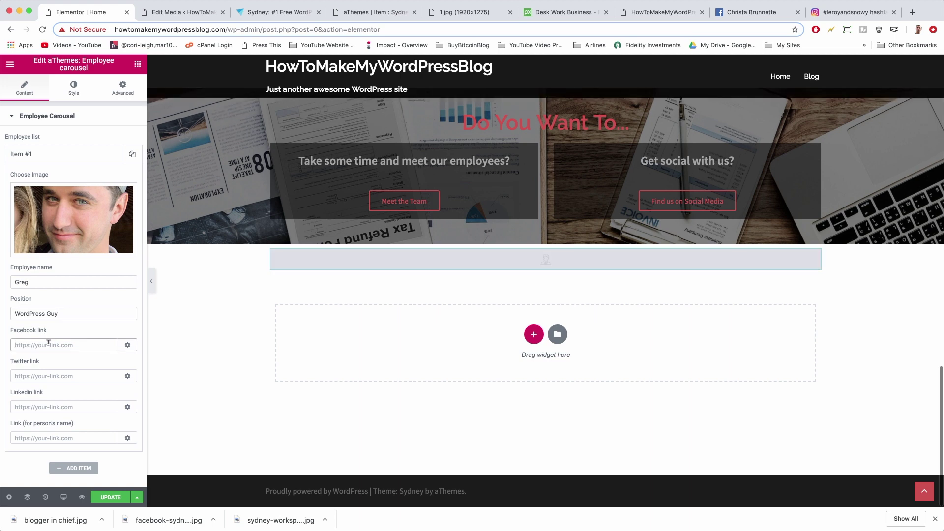
text(https://)
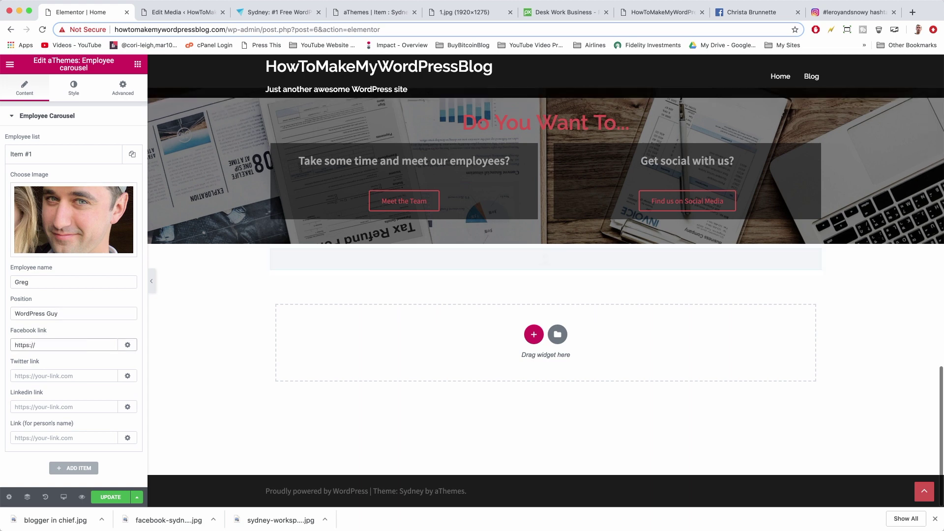
text(www.facebook.com/dearblogger)
click(48, 375)
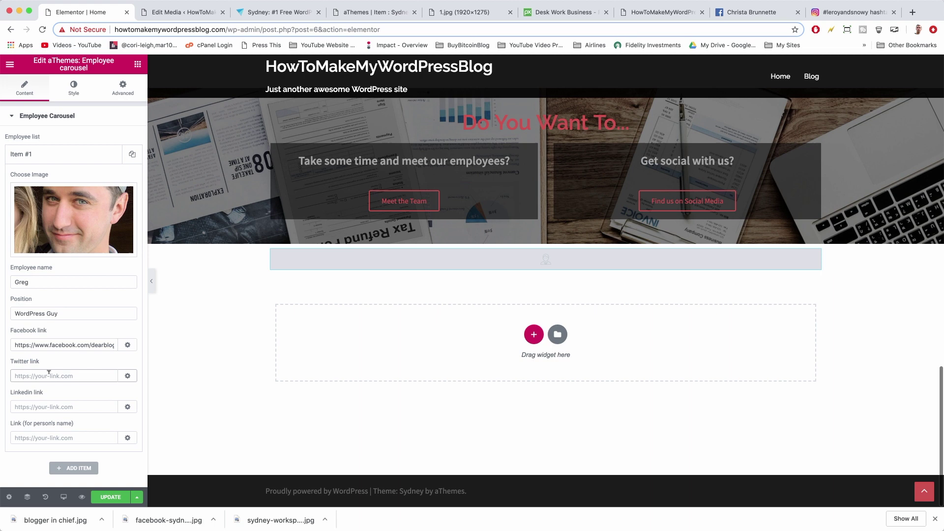
text(https:/)
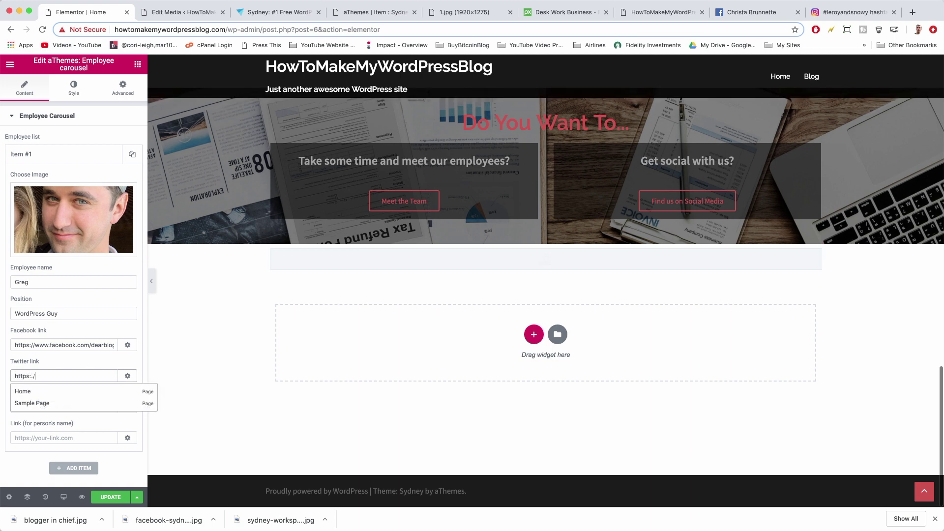
key(BackSpace)
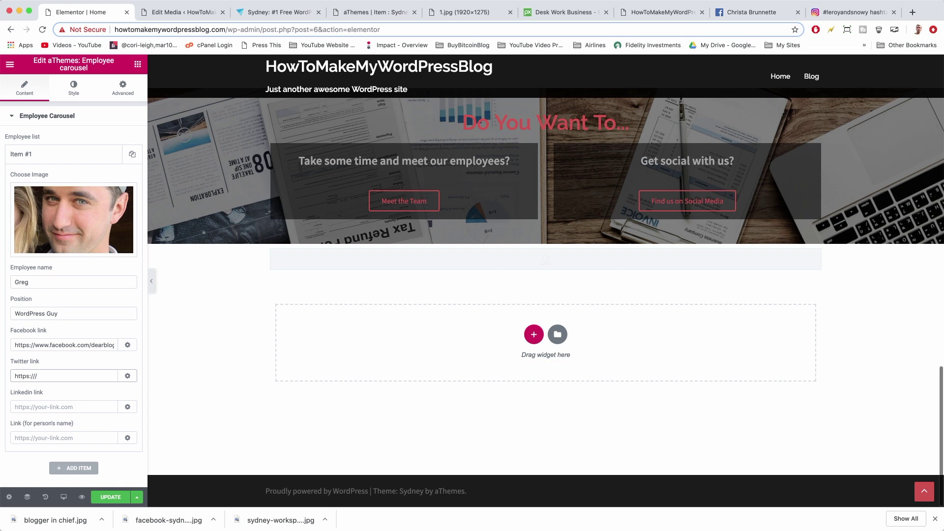
text(///)
key(BackSpace)
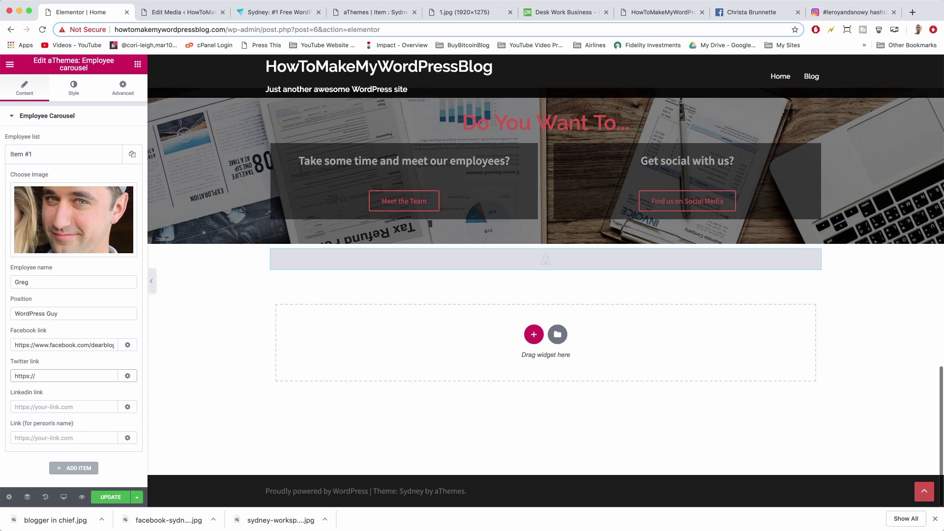
text(www.)
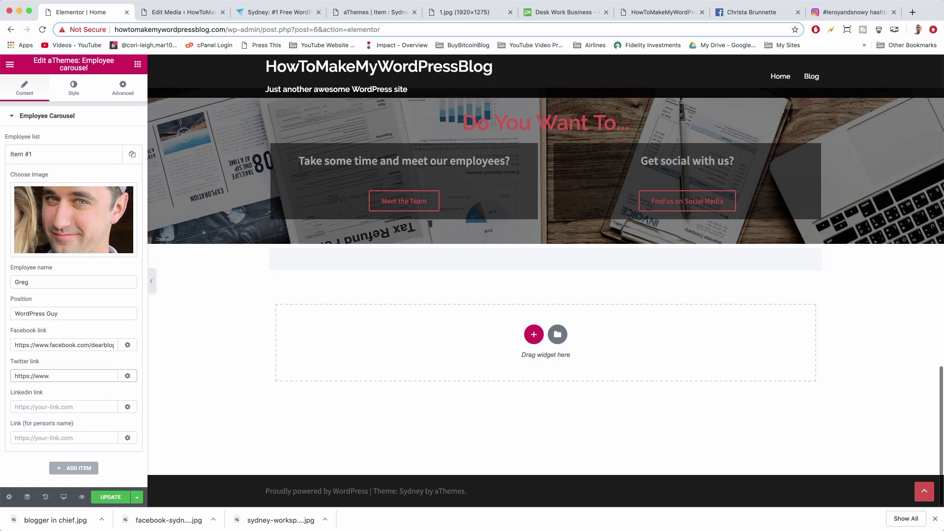
text(twitter.com/gregnarayan)
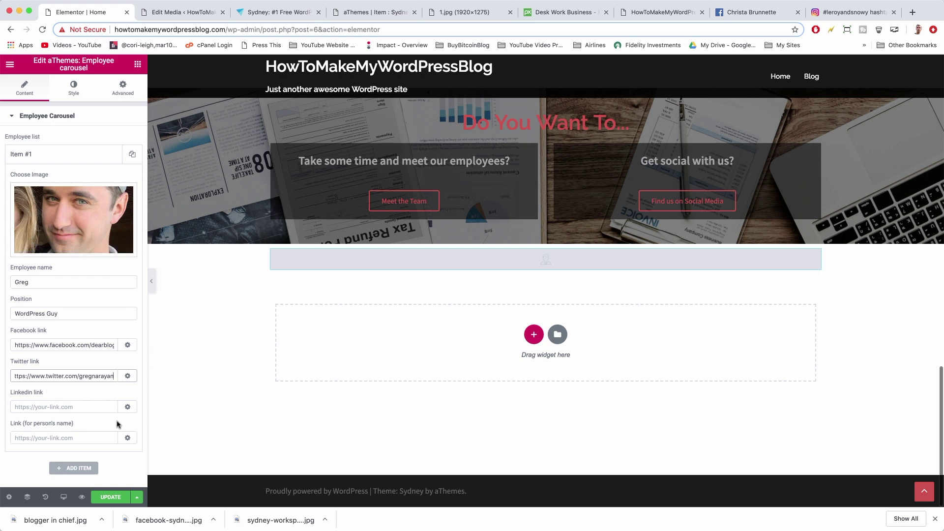
- Save the page and add a second carousel employee with the blogger-in-chief photo
click(109, 497)
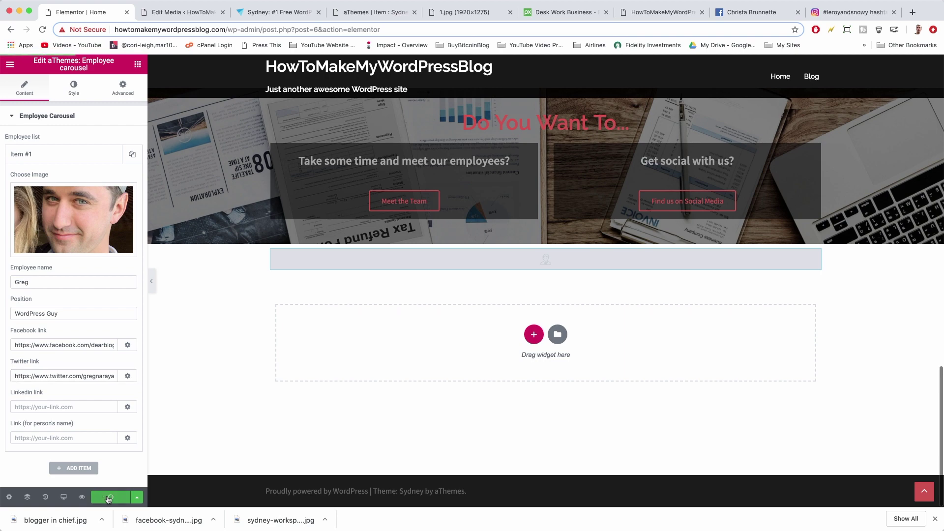
click(101, 158)
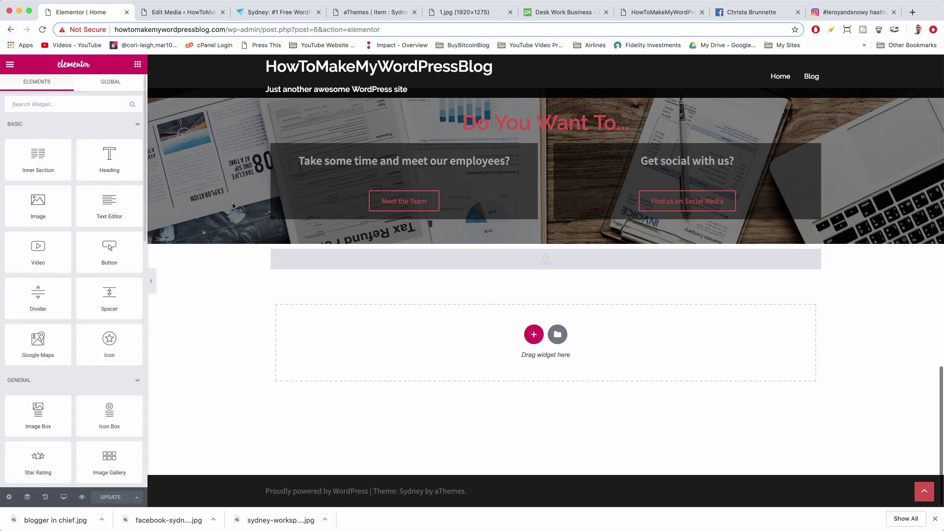
click(339, 267)
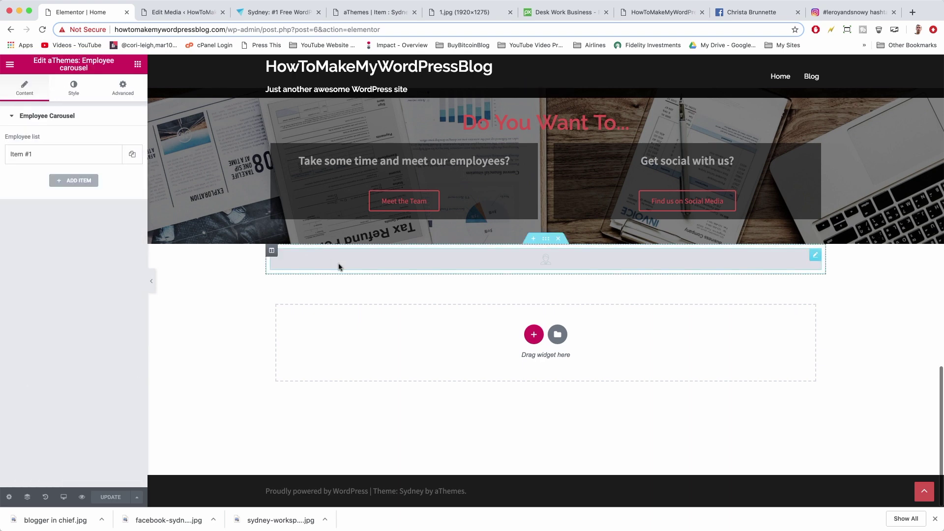
click(88, 184)
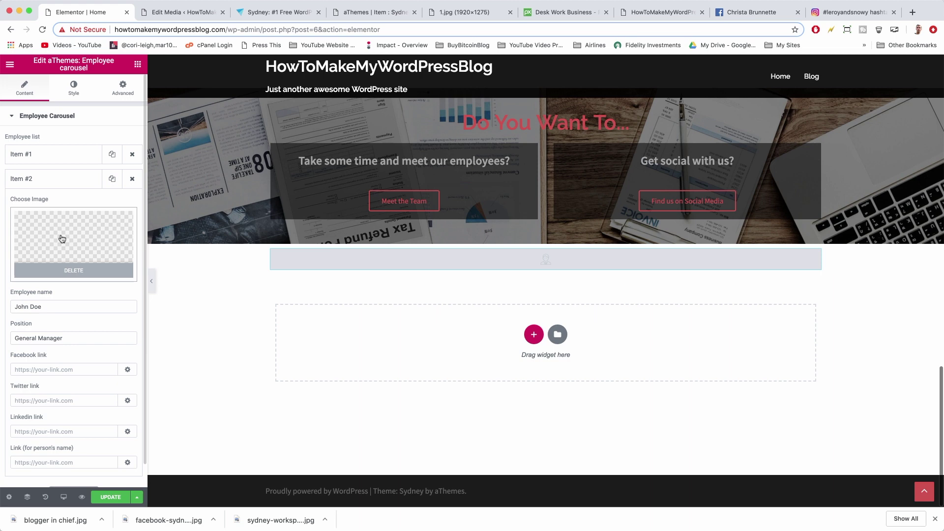
click(61, 238)
click(214, 178)
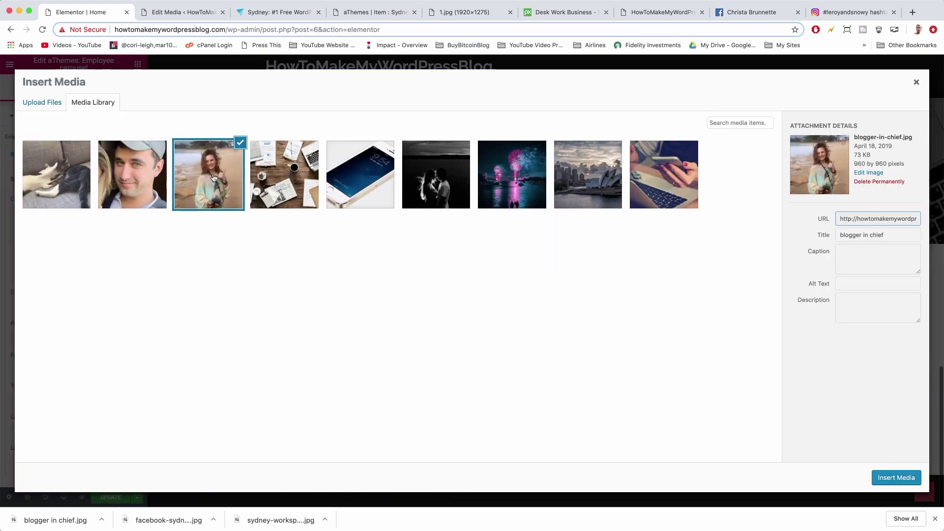
click(896, 478)
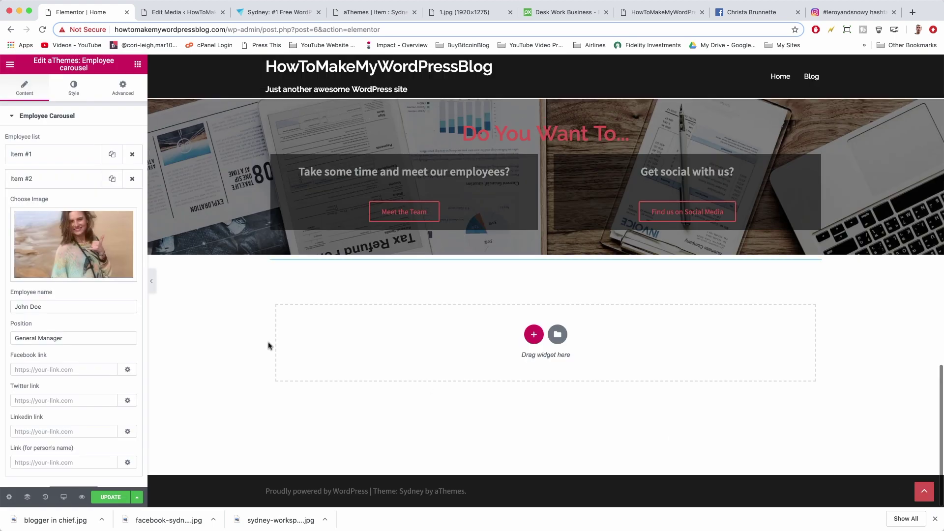
- Give the second employee a name, position Instragrammer in Chief, and a Facebook link, then save
triple_click(51, 305)
text(Christa)
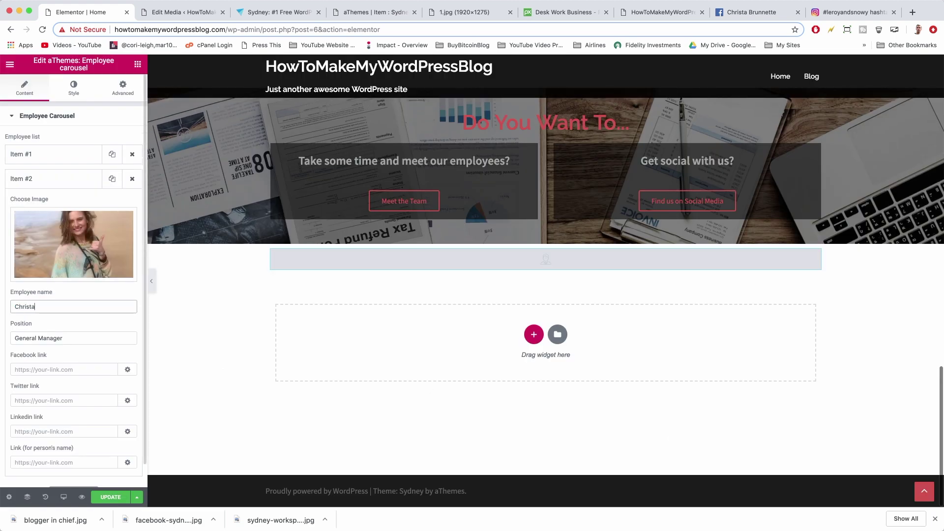
triple_click(39, 338)
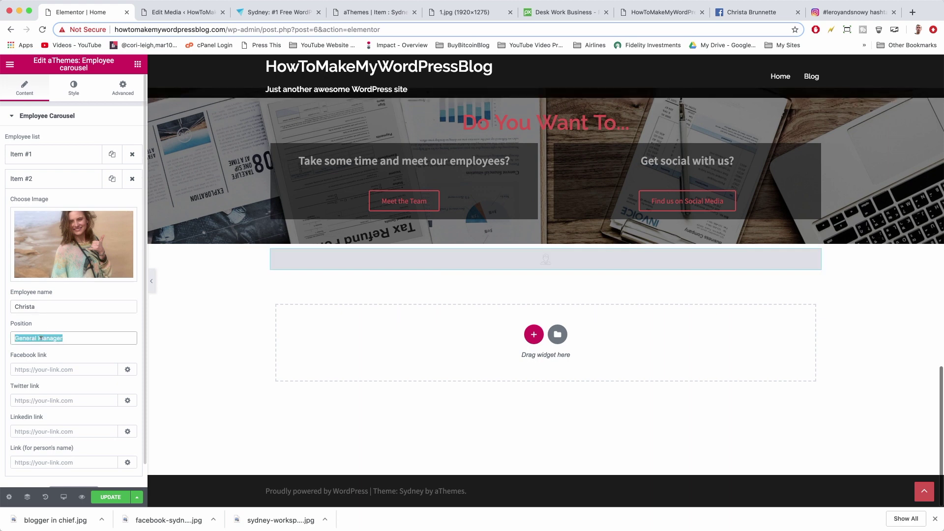
text(Instragrammer in Chief)
click(50, 398)
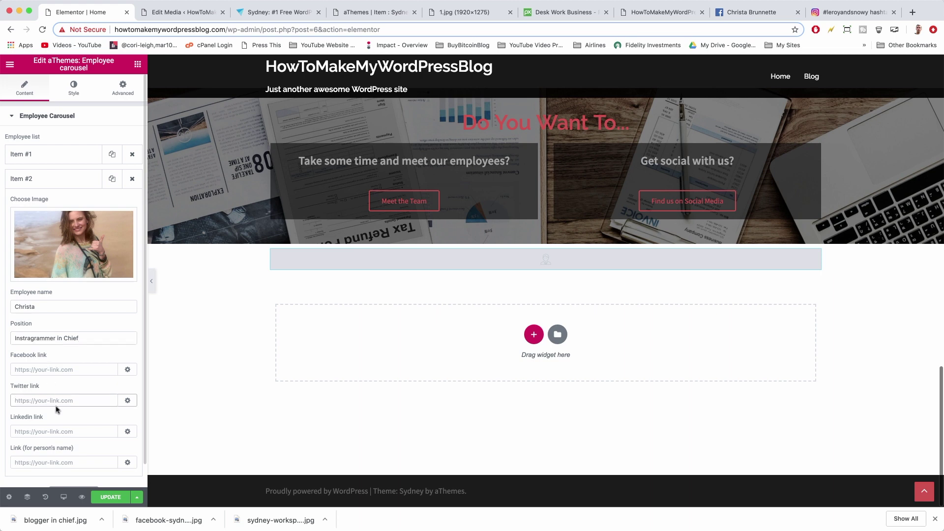
click(28, 368)
text(h)
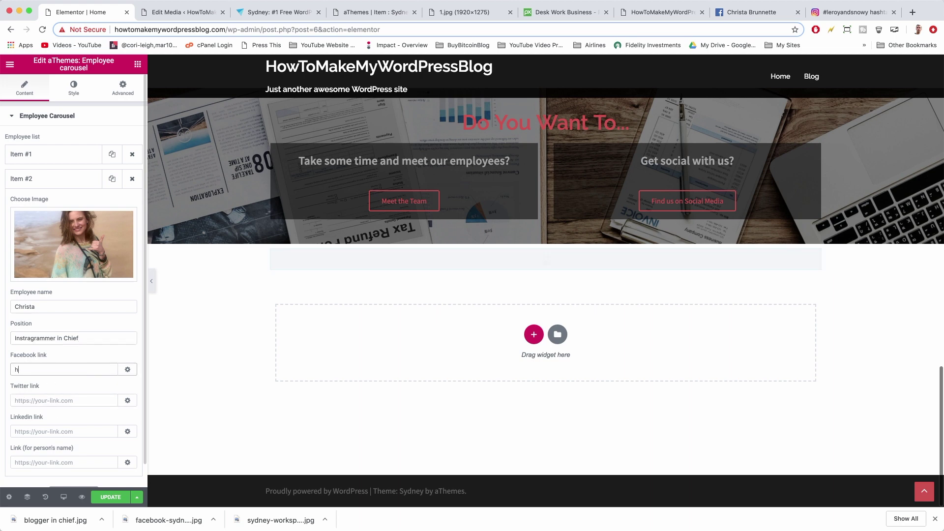
text(ttps://www.facebook.com)
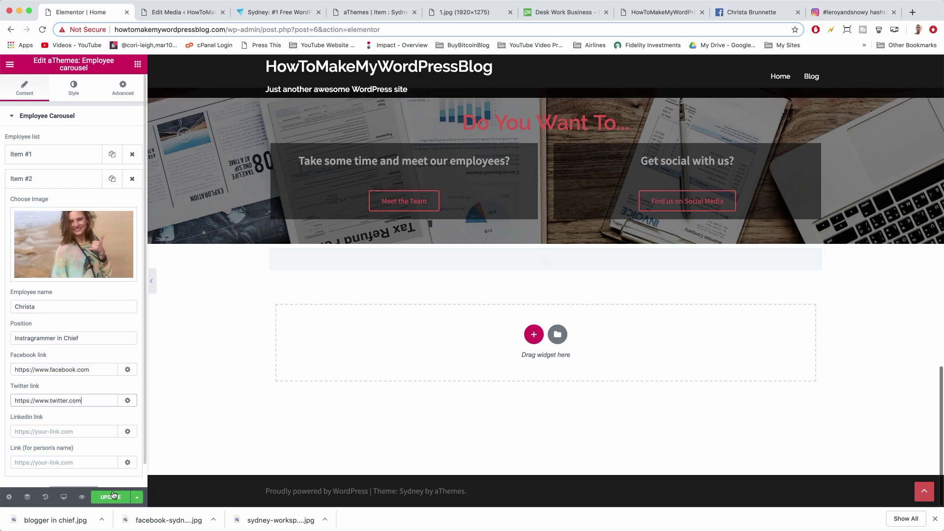
click(113, 498)
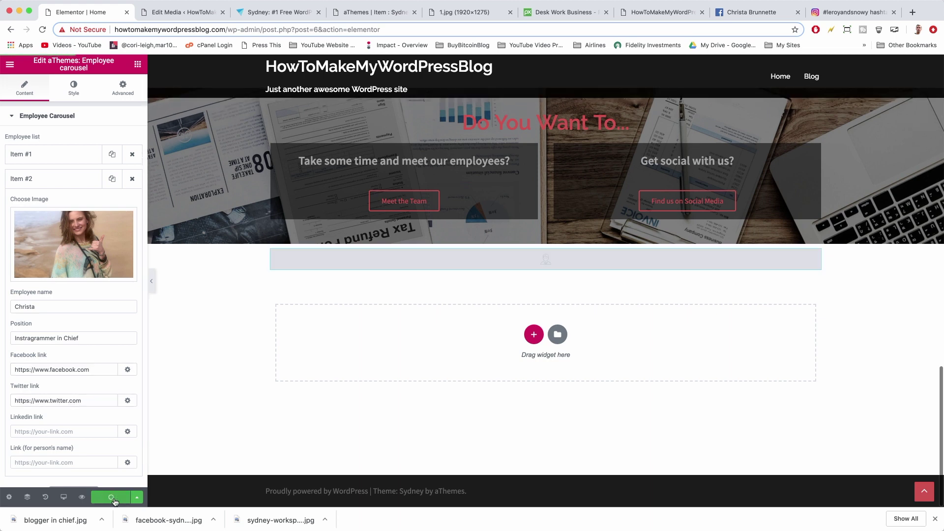
- Add a third carousel item and insert the cat photo as its image
click(80, 179)
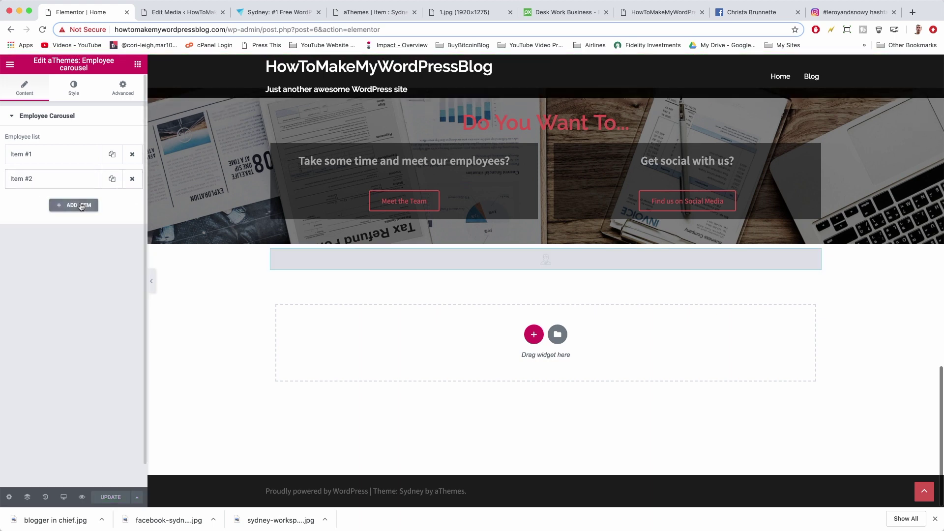
click(81, 205)
click(84, 249)
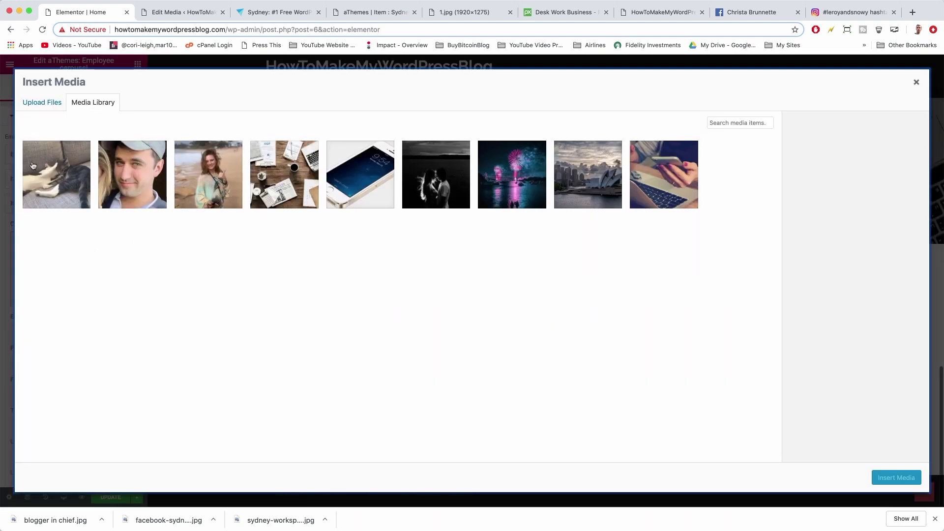
click(33, 166)
click(895, 478)
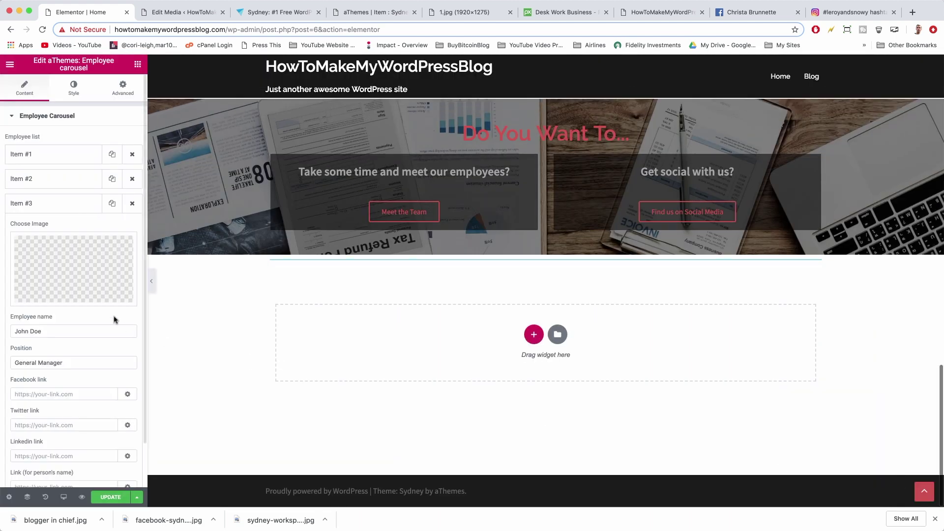
- Fill Item #3 as Los Gatos, Building Managers, with facebook.com and twitter.com links, and update
triple_click(49, 326)
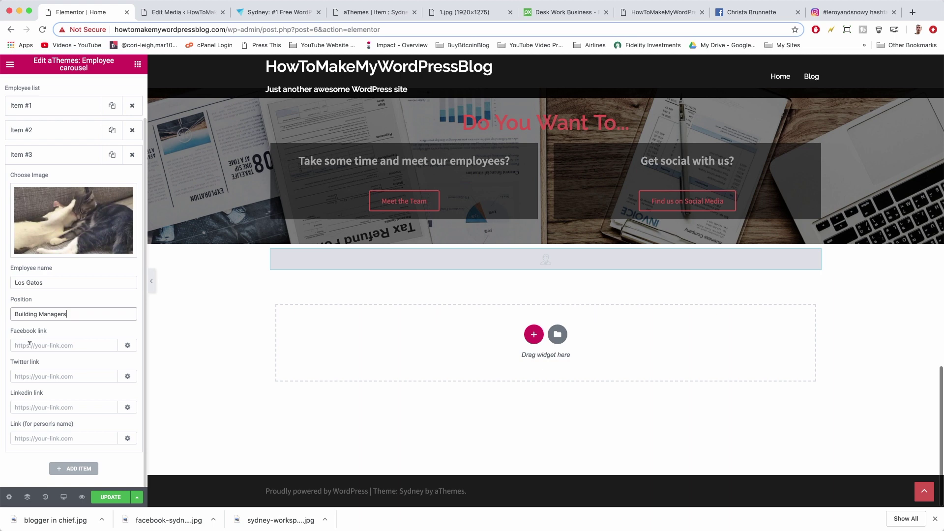
click(29, 344)
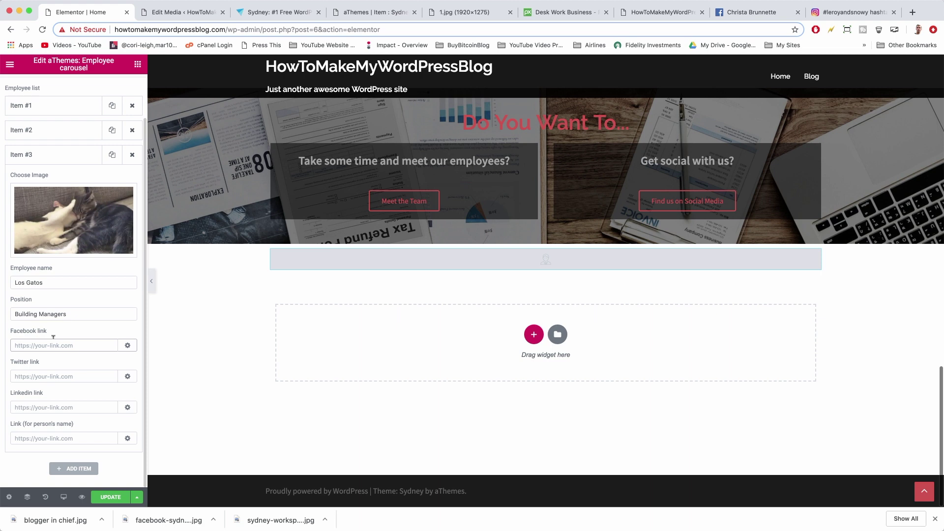
text(https:)
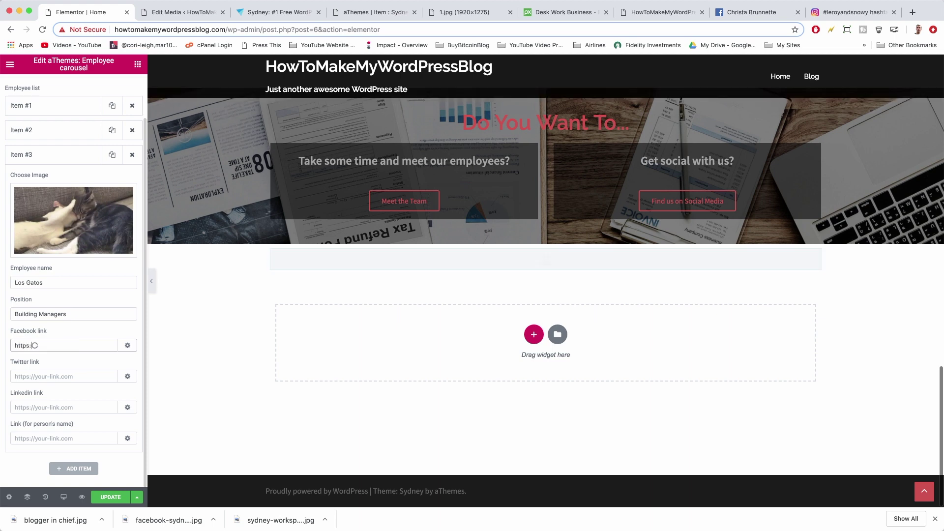
text(//wwww/face)
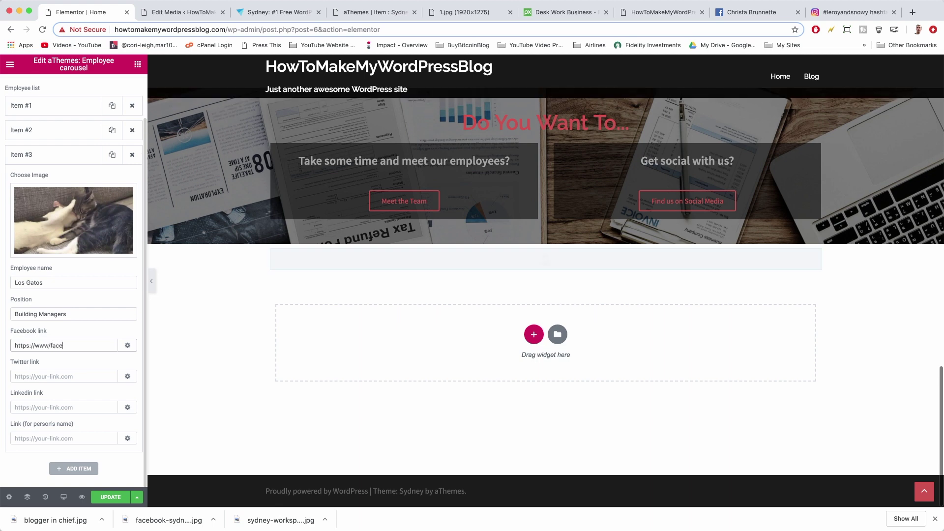
key(BackSpace)
key(BackSpace)
text(.facebook.com)
click(47, 377)
text(https://)
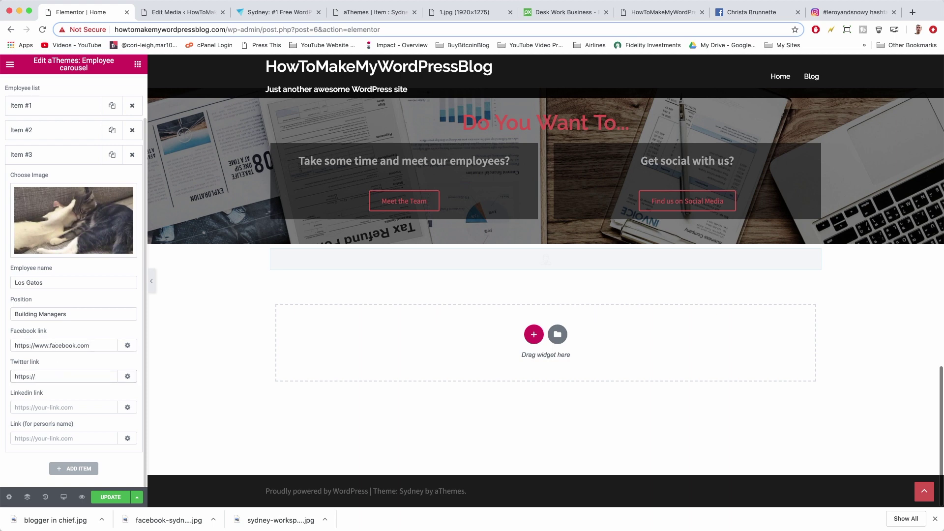
text(www.twitter.com)
click(100, 498)
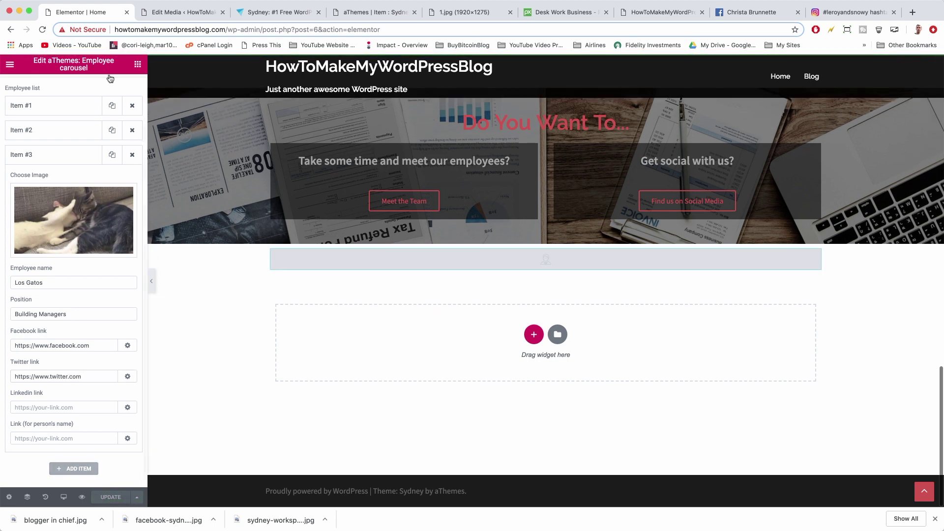
- Load the live home page and scroll to the team carousel, previewing each photo's overlay
click(78, 158)
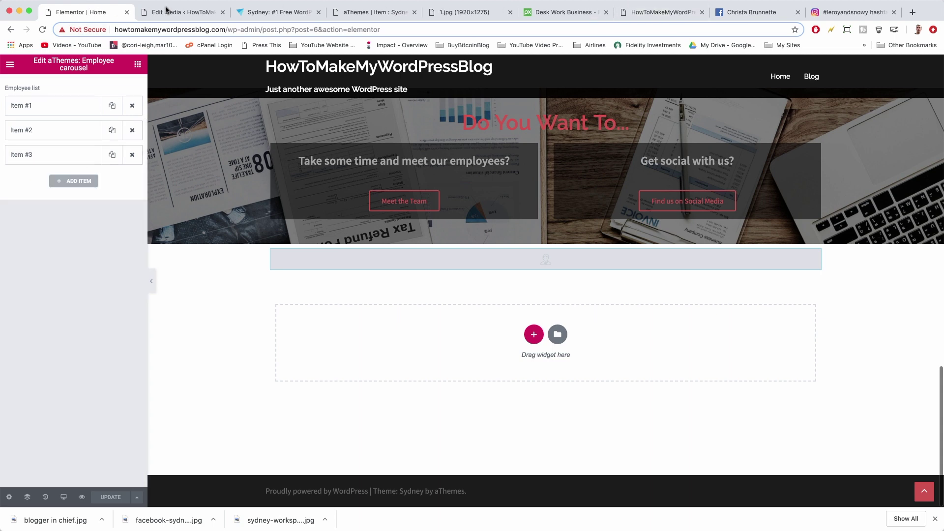
click(510, 12)
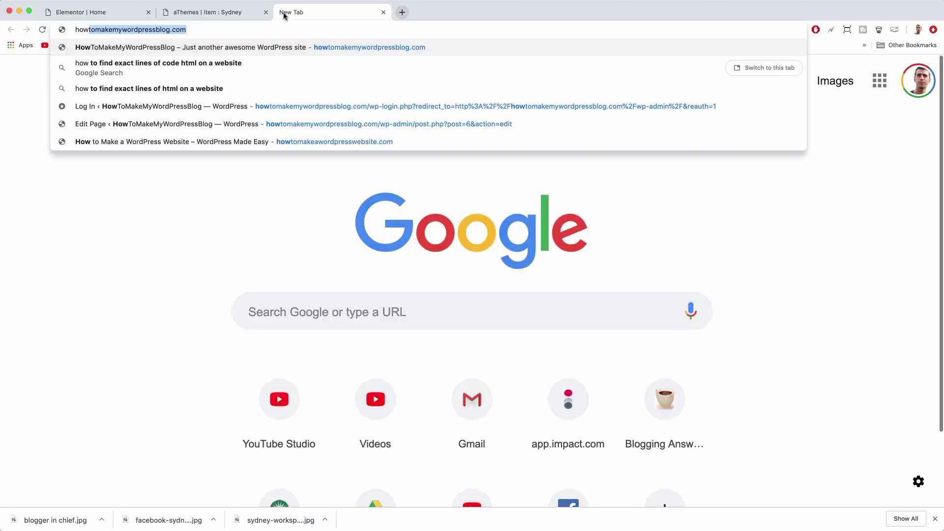
key(Return)
scroll(303, 266, down, 5)
scroll(304, 266, down, 15)
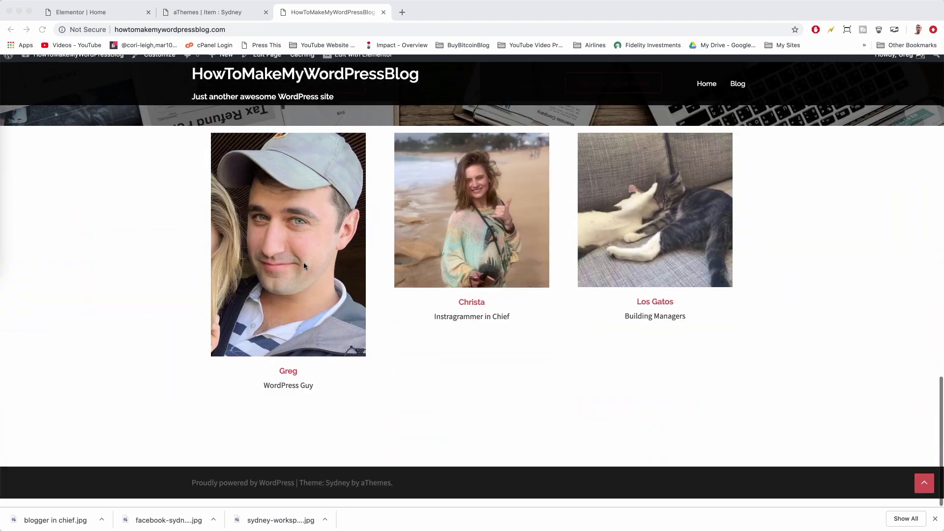
scroll(304, 266, up, 3)
scroll(304, 266, up, 2)
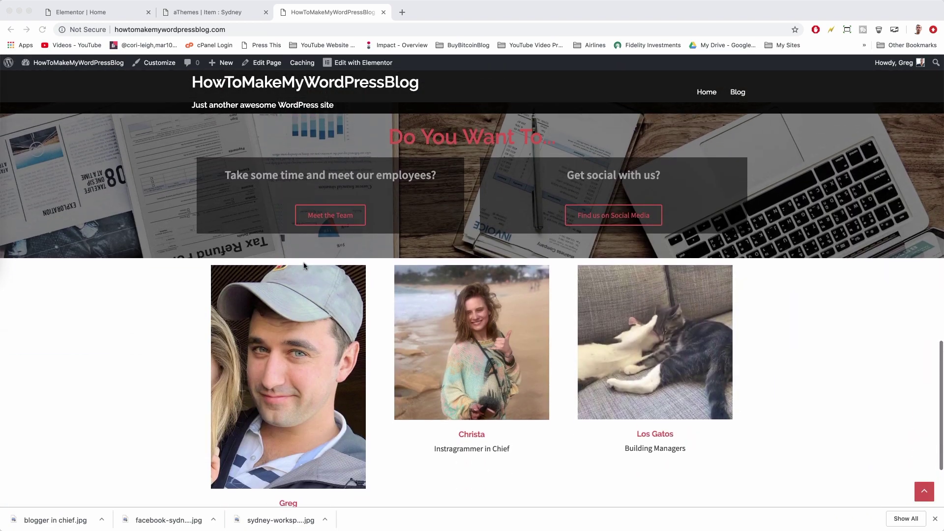
scroll(304, 266, down, 5)
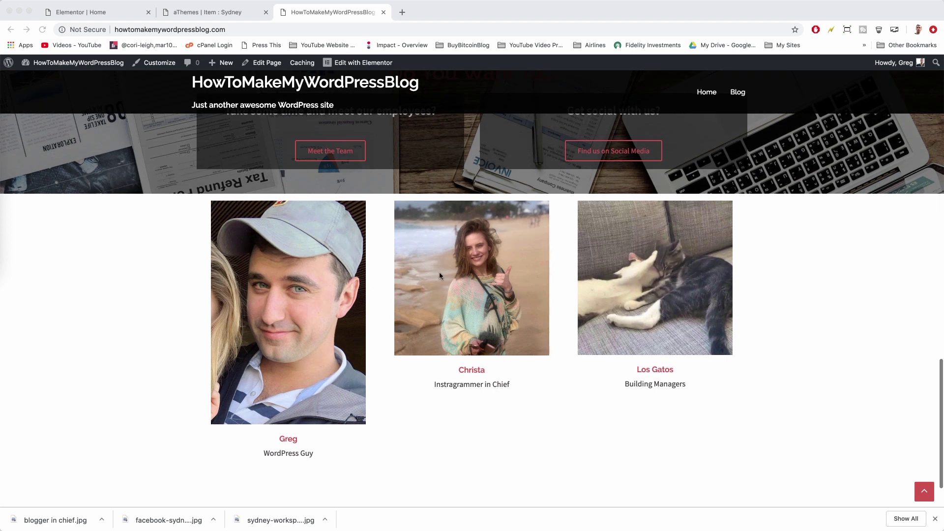
mouse_move(318, 303)
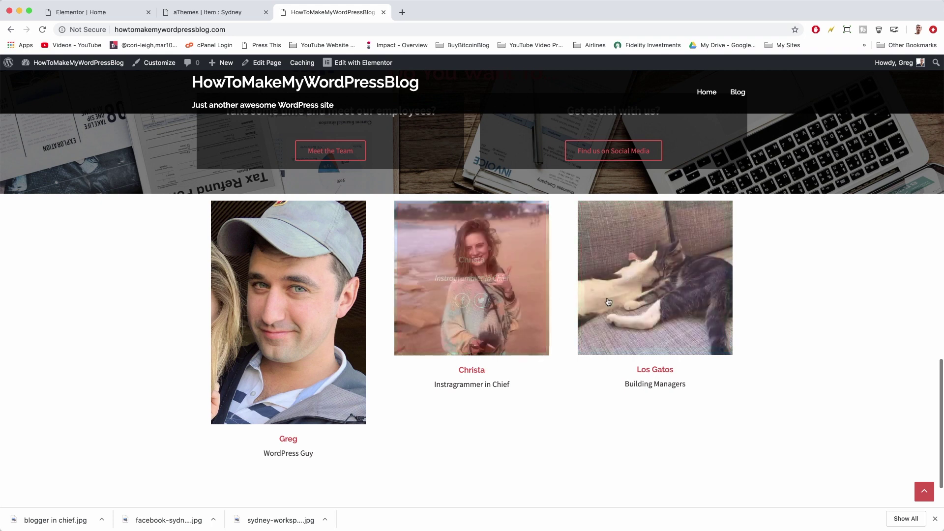
mouse_move(427, 302)
mouse_move(263, 301)
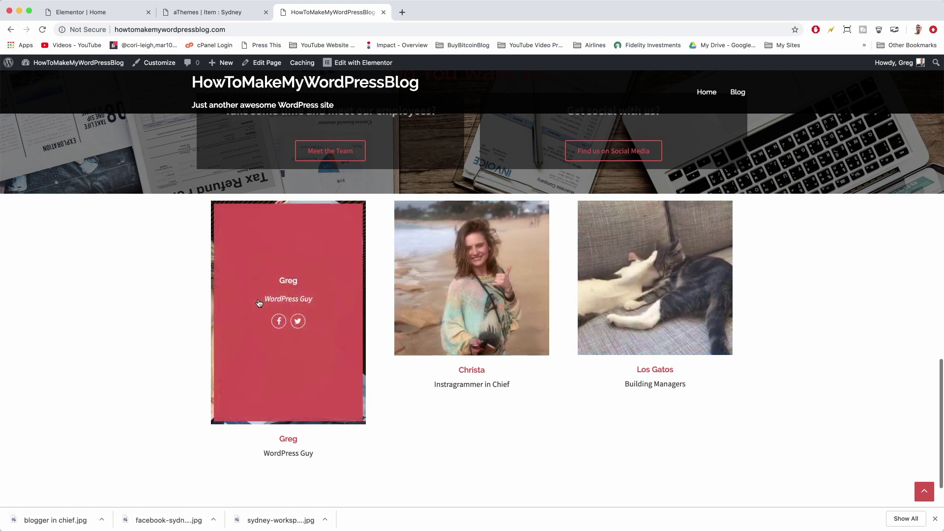
- Exit Elementor and open facebook-sydney-photo's Media Library details, 631 × 911 versus the beach photo's 960 × 960
click(122, 16)
click(11, 64)
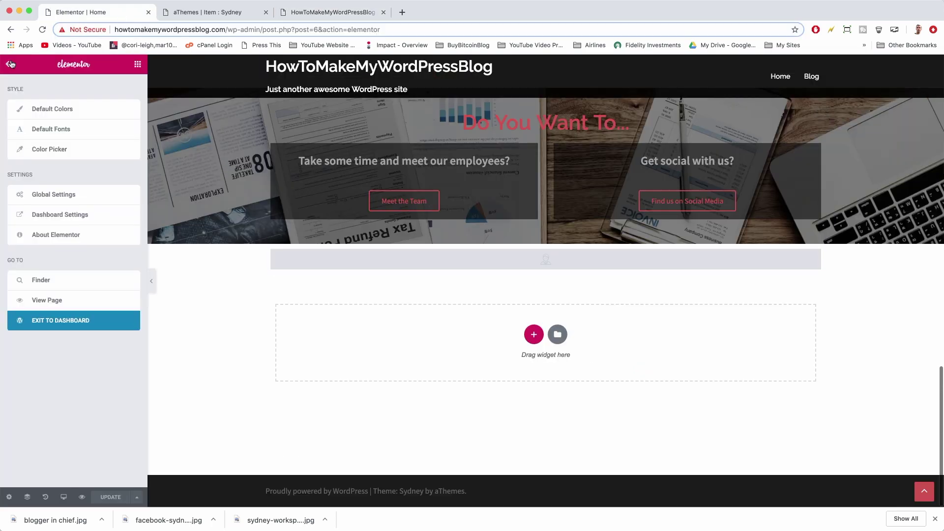
click(75, 321)
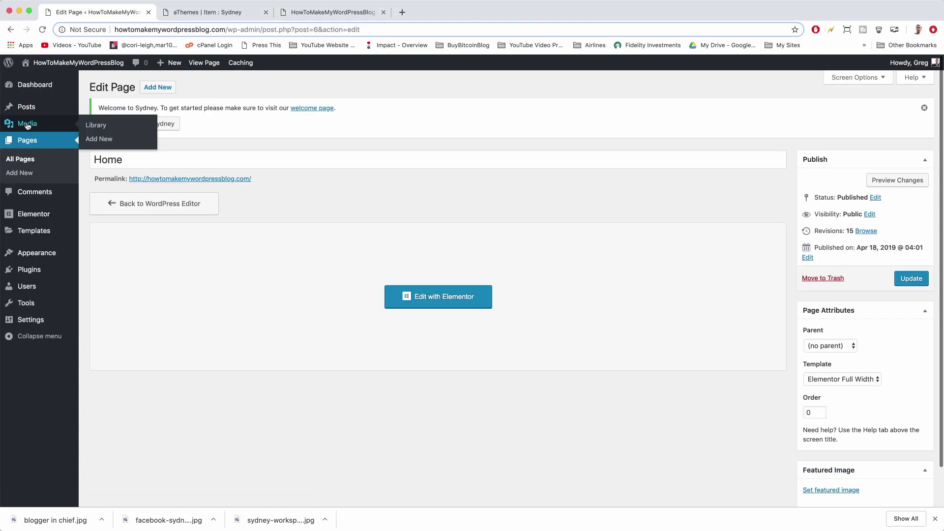
click(27, 124)
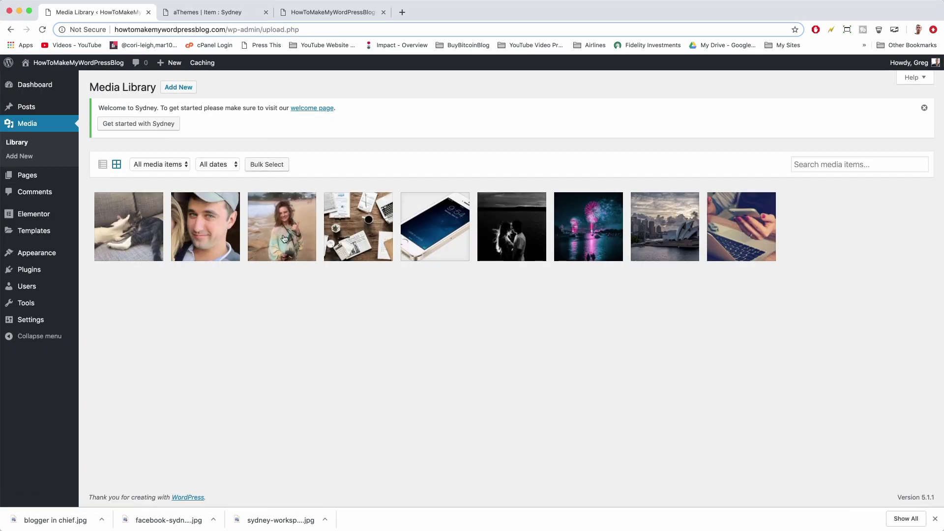
click(283, 238)
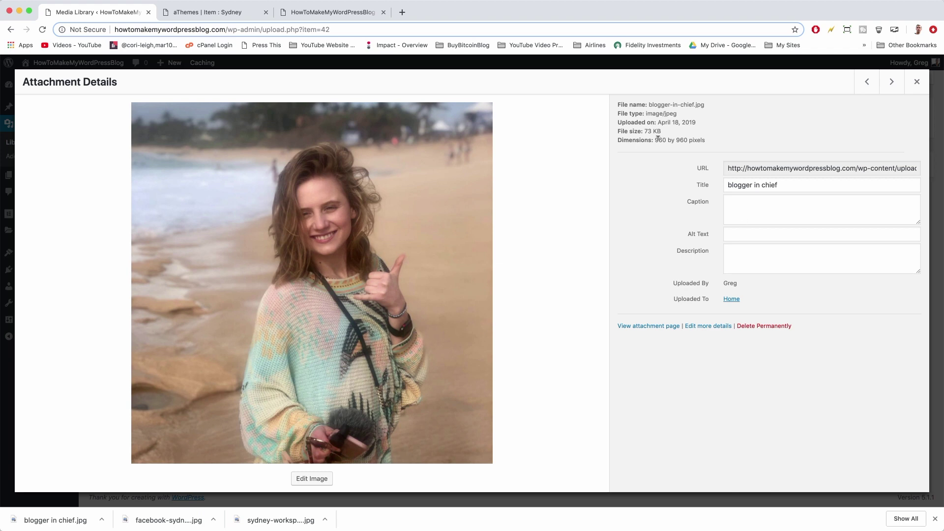
drag(655, 138, 707, 142)
click(868, 81)
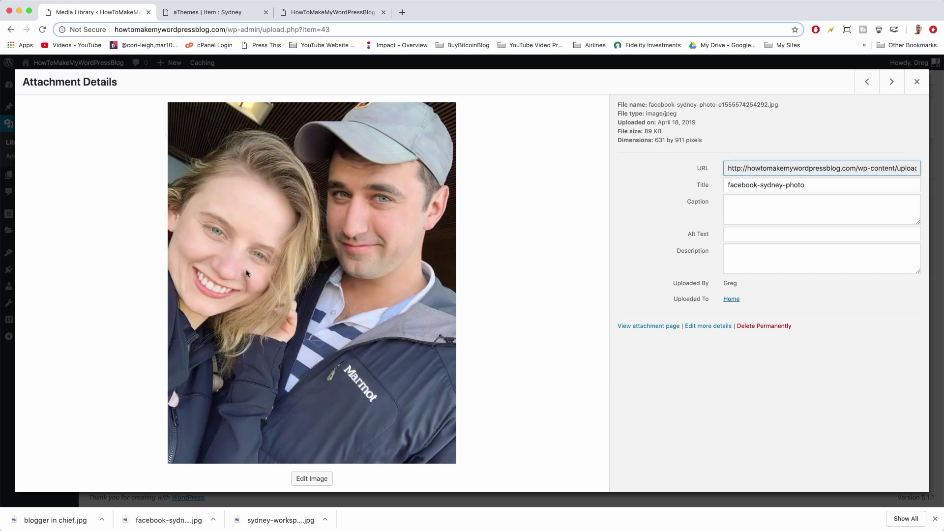
- Crop facebook-sydney-photo with a 1:1 aspect ratio to 630 × 630 pixels and save it
click(301, 479)
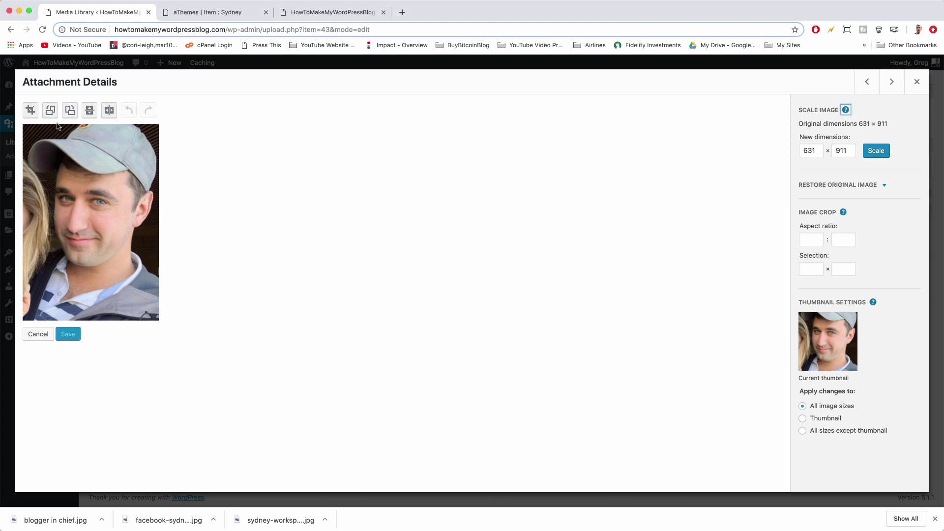
drag(150, 143, 119, 241)
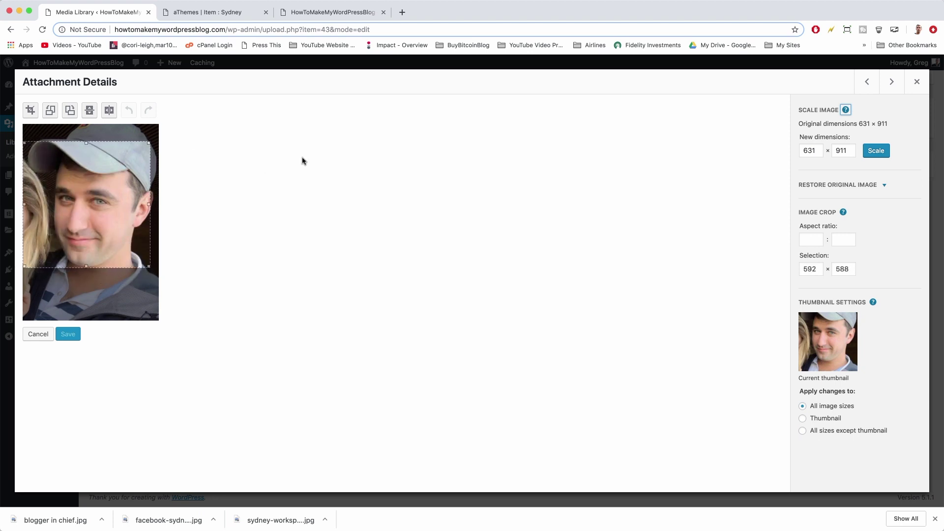
click(813, 239)
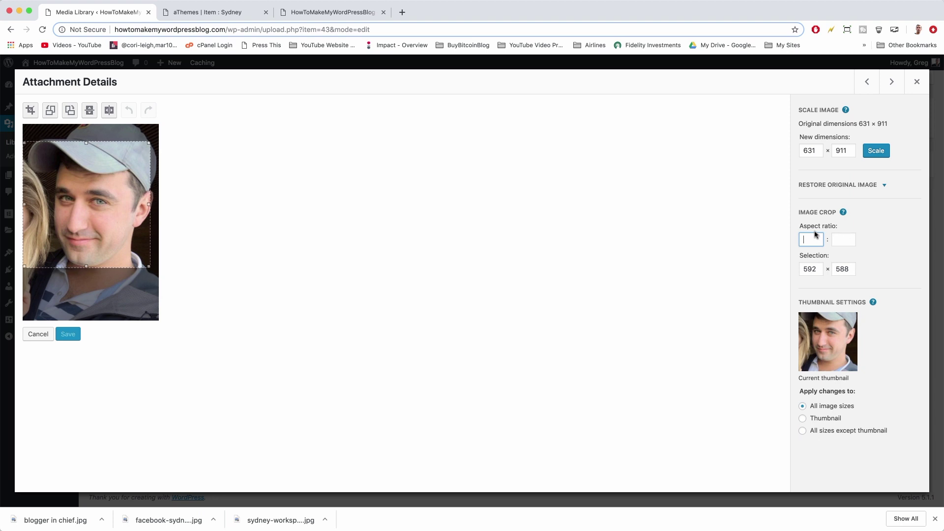
click(838, 235)
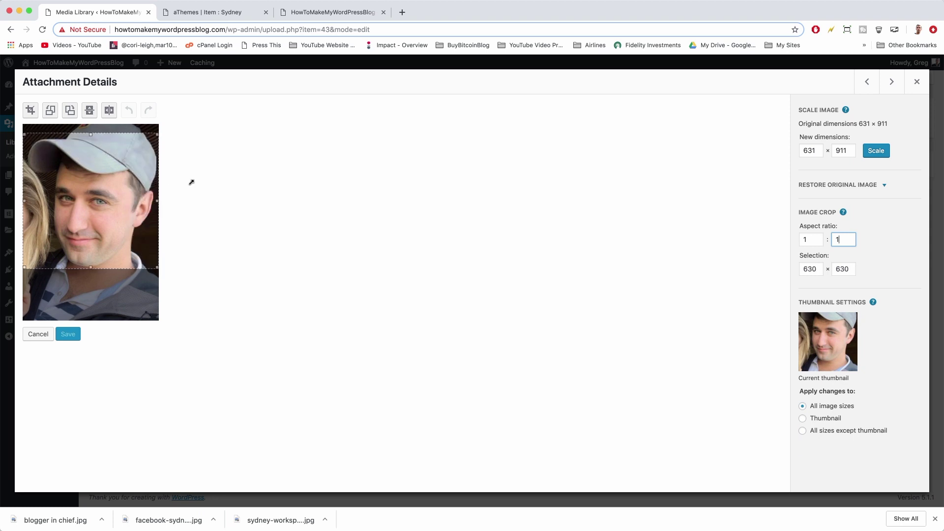
drag(191, 182, 148, 188)
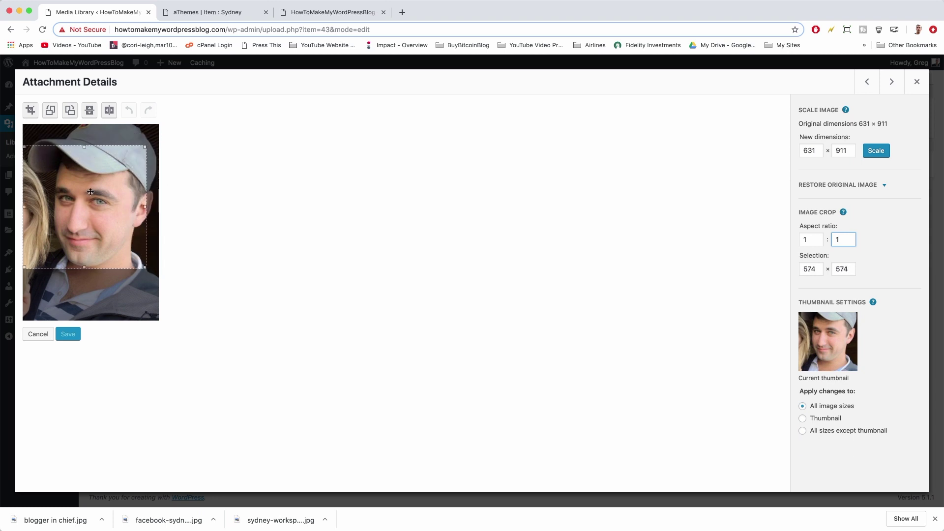
drag(85, 147, 88, 121)
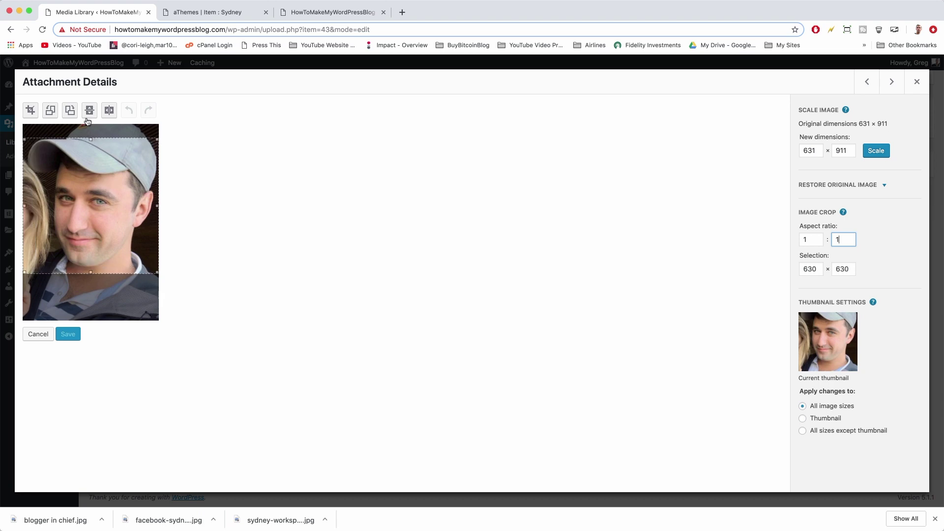
click(30, 109)
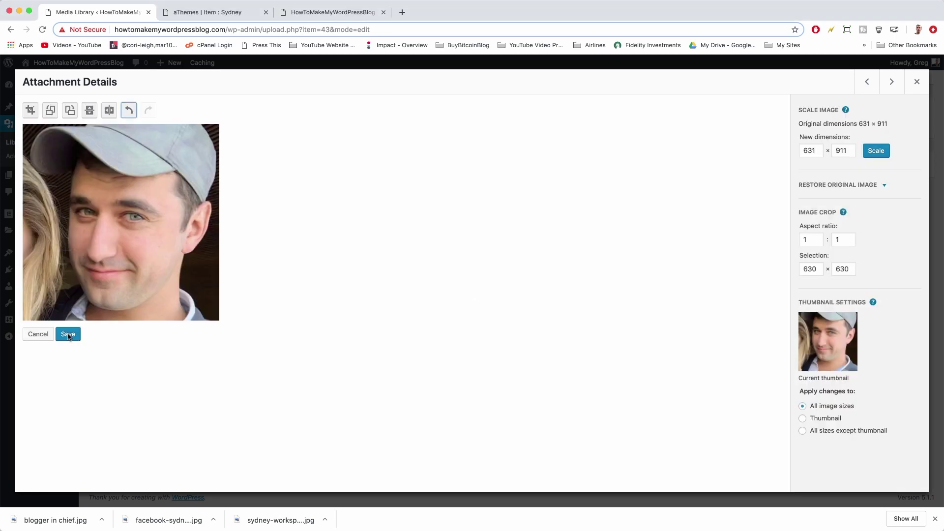
click(68, 334)
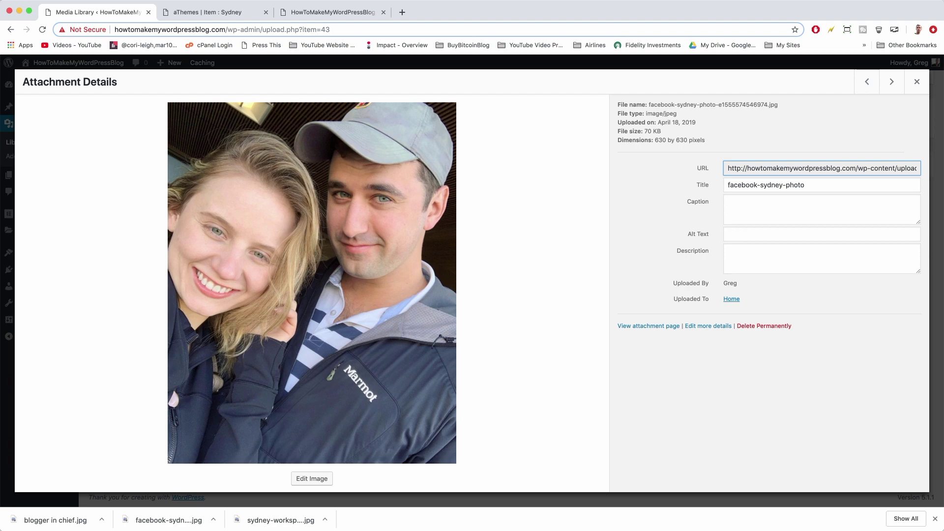
- Reopen the Home page in Elementor and select the employee carousel to show Item #1's details
click(908, 76)
click(351, 14)
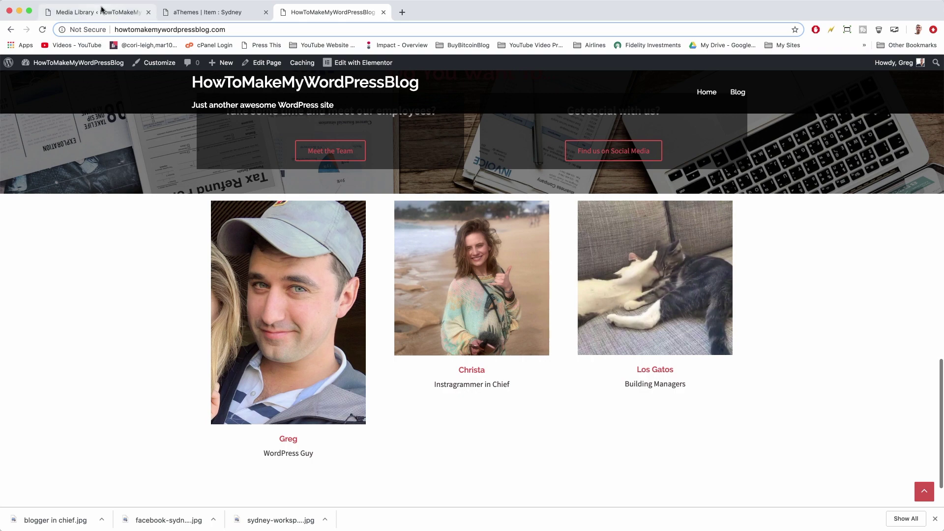
click(363, 62)
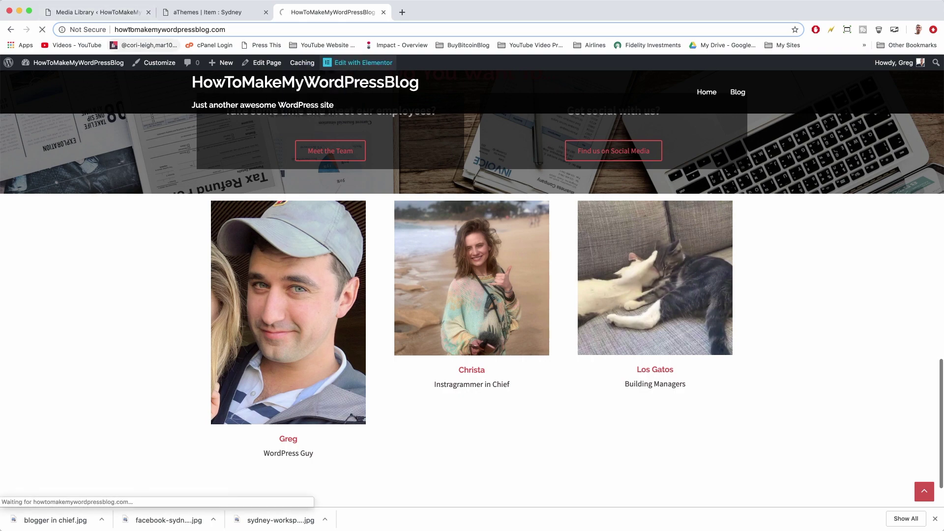
click(148, 11)
scroll(614, 392, down, 10)
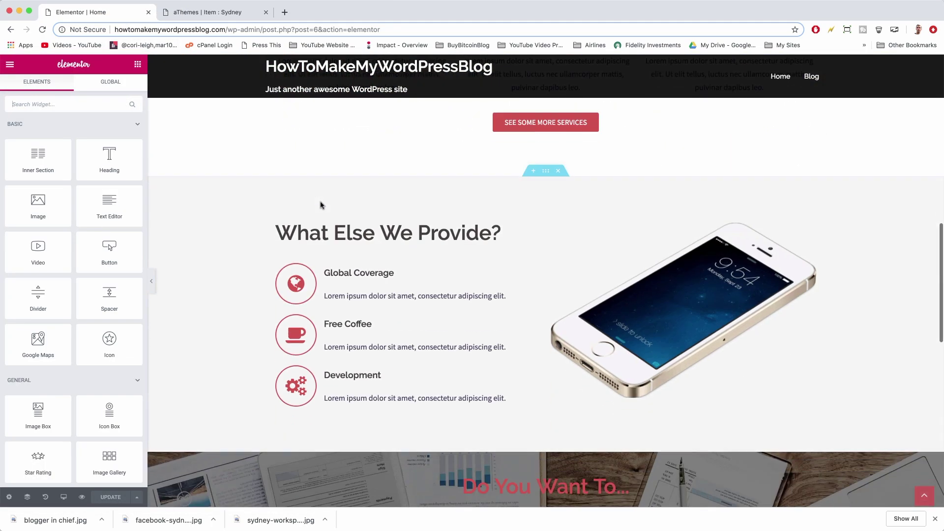
scroll(320, 204, down, 7)
click(358, 179)
scroll(358, 180, up, 3)
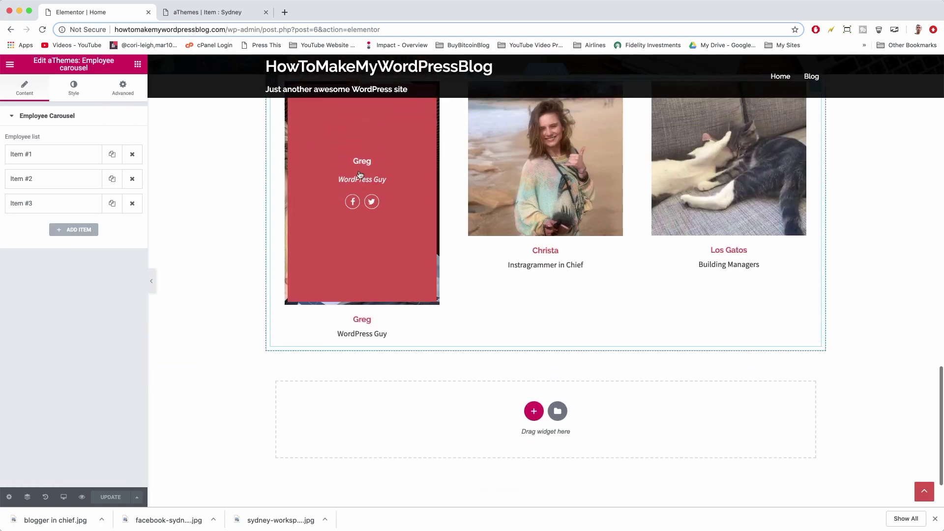
- Swap Item #1's image for the cropped 630 × 630 facebook-sydney-photo and update the page
click(71, 156)
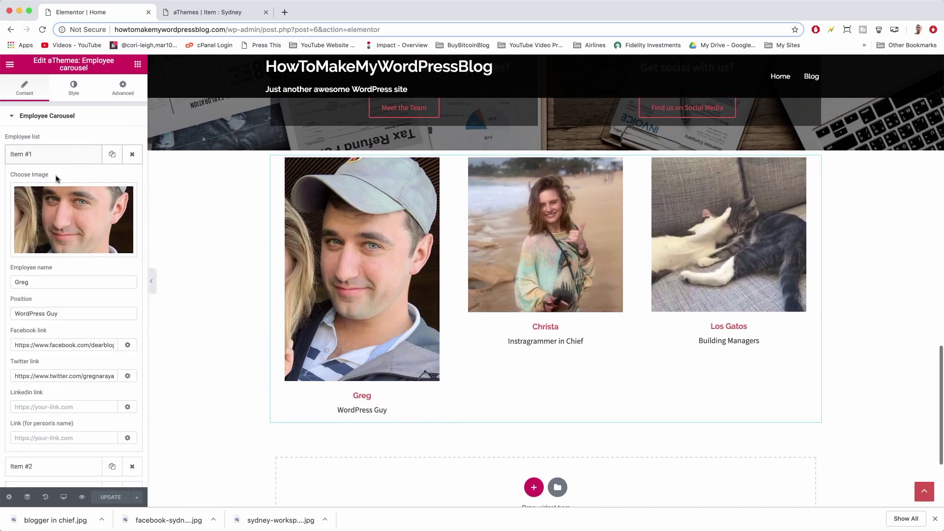
click(61, 223)
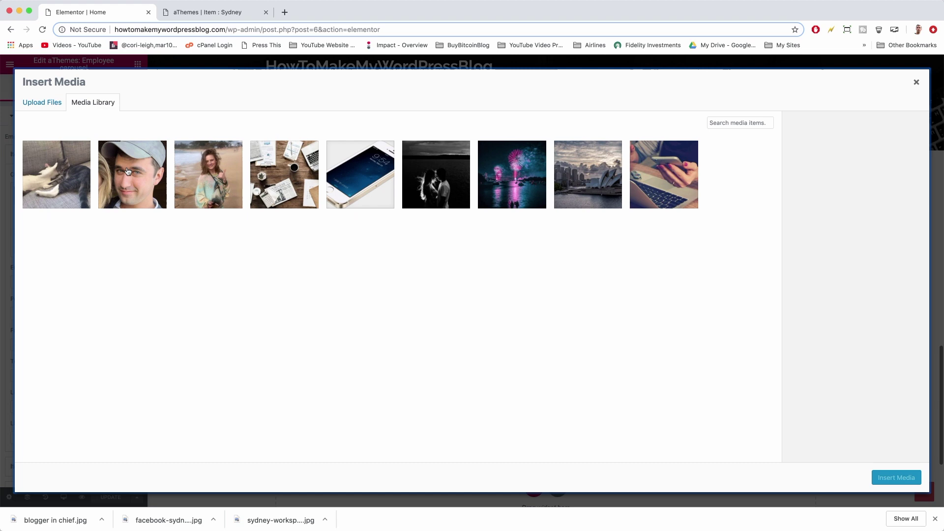
click(127, 171)
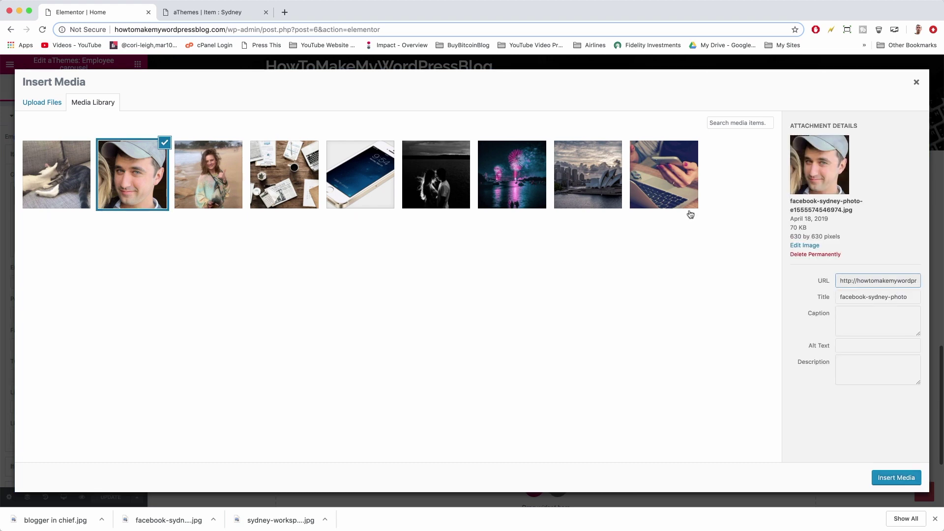
click(883, 476)
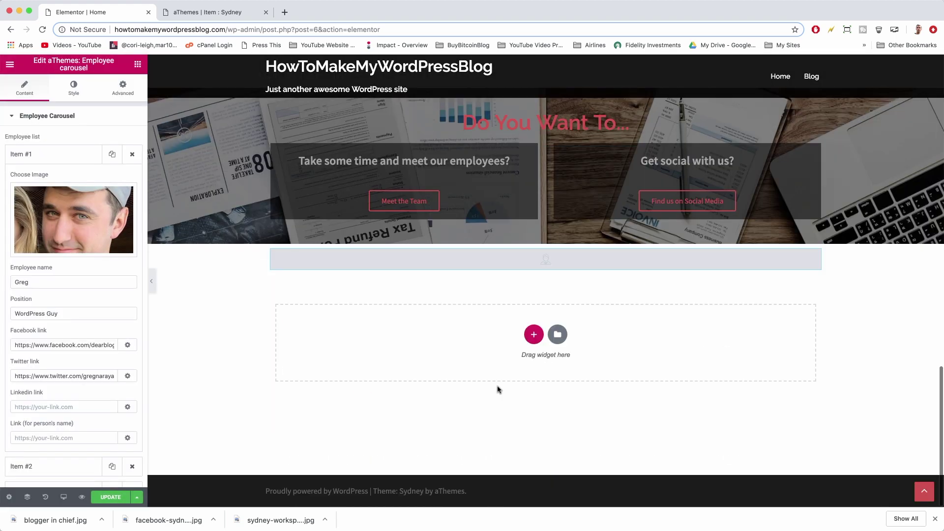
click(111, 497)
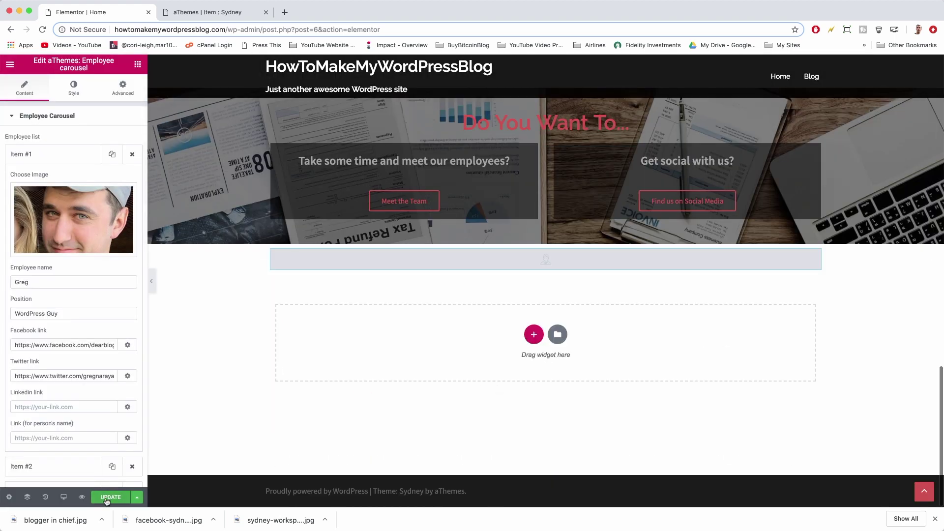
- View the live home page, where the WordPress Guy photo now appears square like the others
click(285, 12)
text(how)
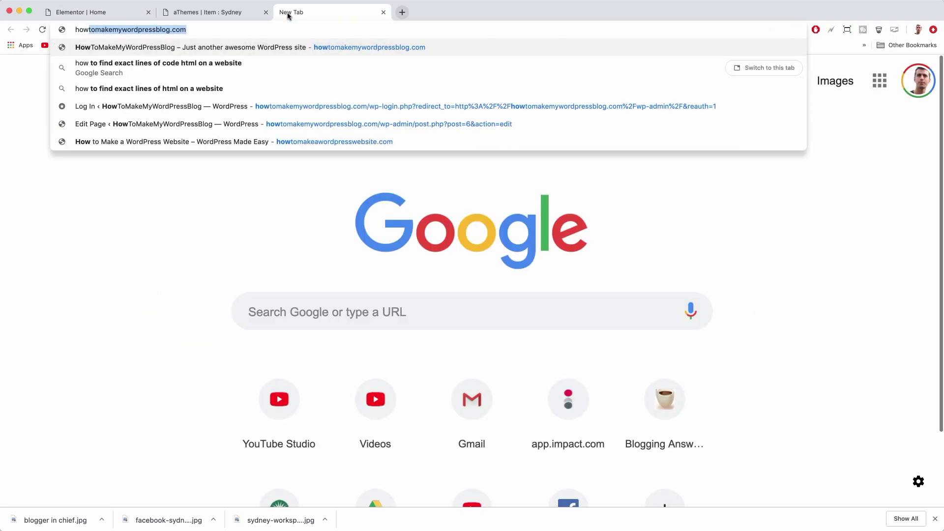
key(Return)
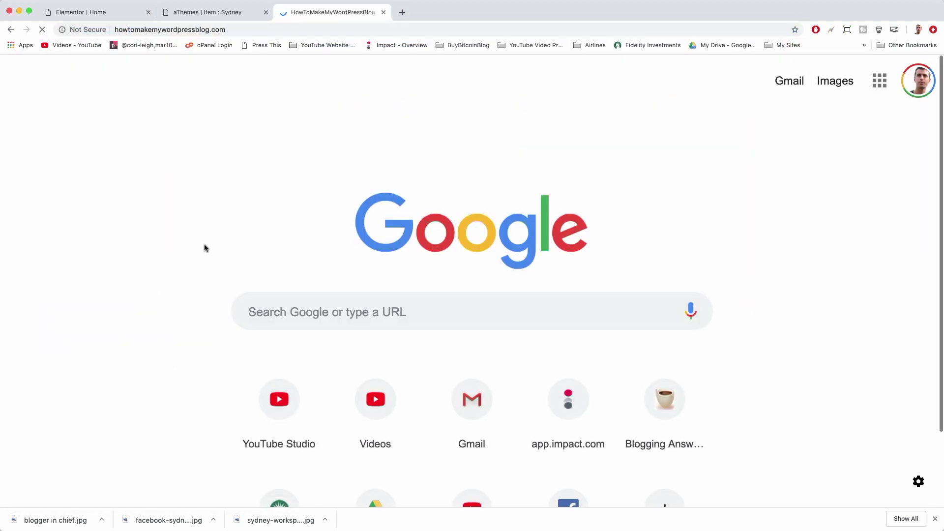
scroll(205, 247, down, 10)
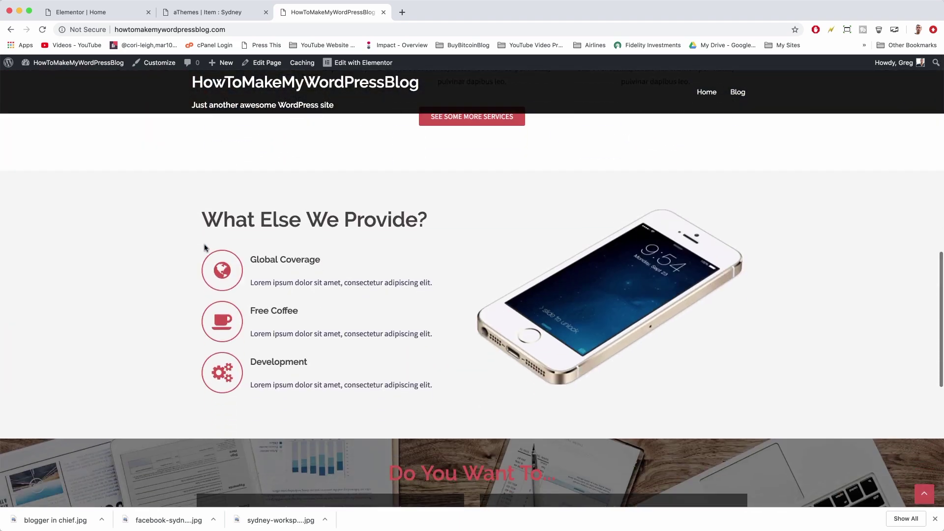
scroll(205, 247, down, 8)
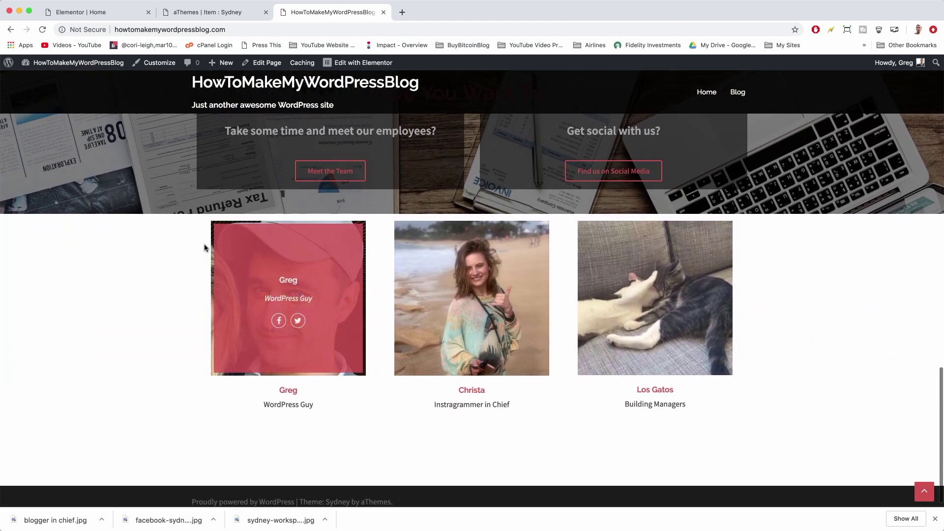
click(216, 13)
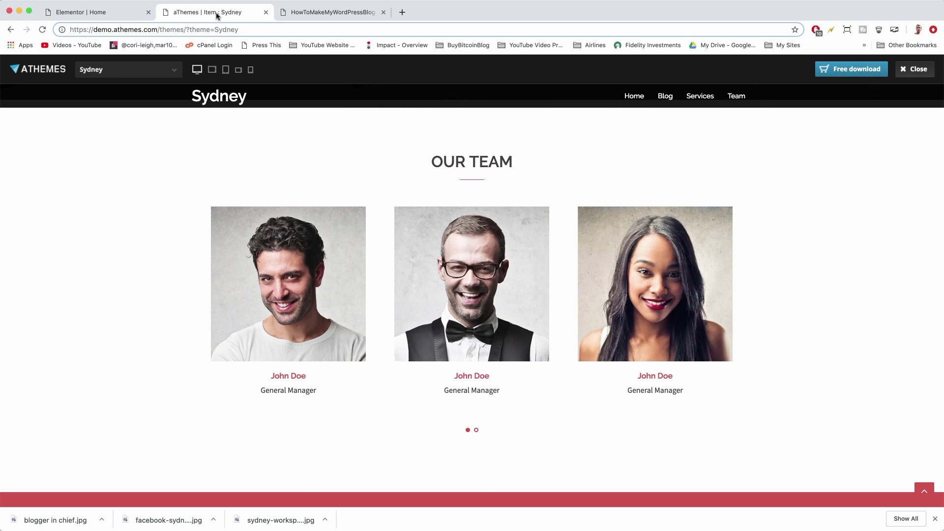
scroll(268, 156, up, 4)
scroll(268, 156, down, 4)
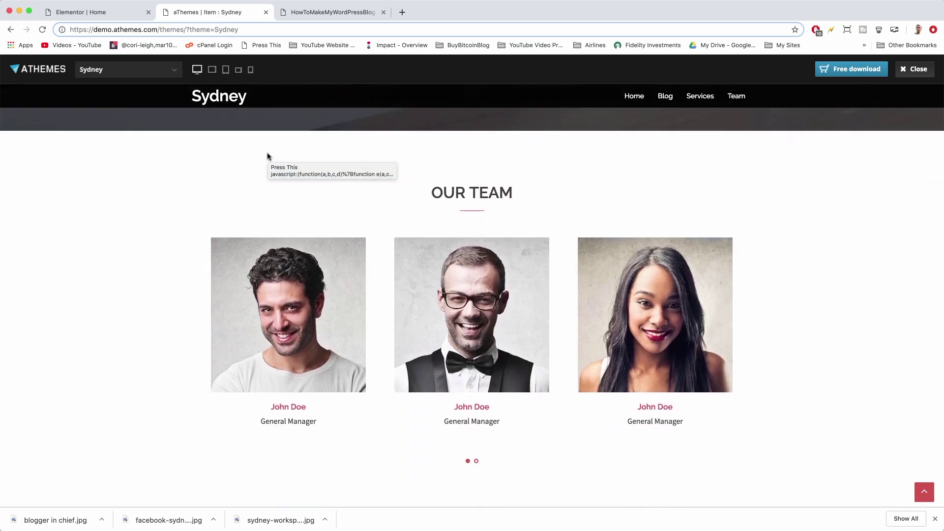
scroll(443, 246, up, 1)
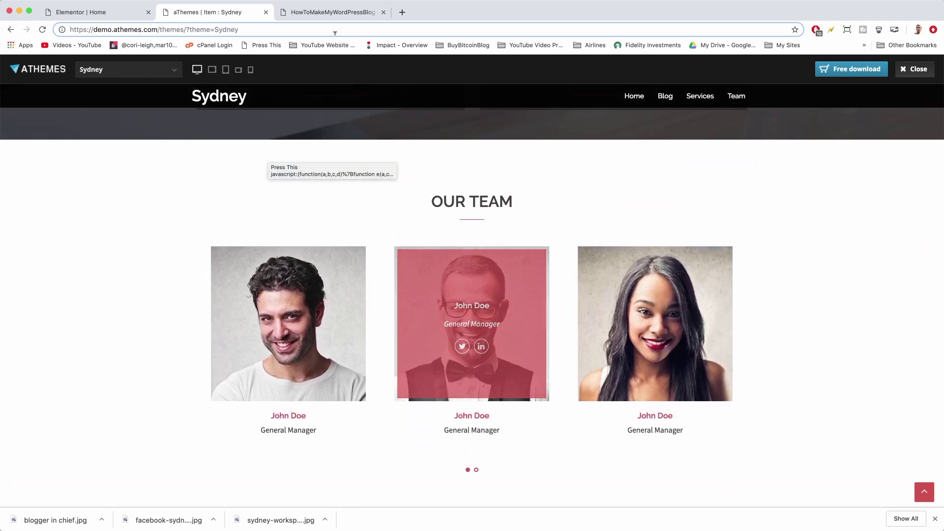
key(ctrl+Tab)
scroll(438, 237, up, 1)
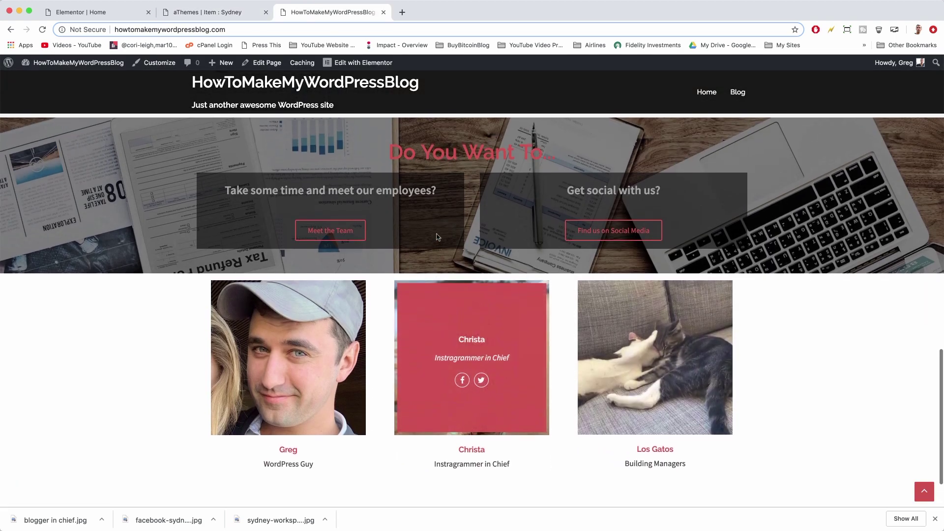
- Drop a Heading widget above the carousel, set its text to 'Our Team', and center it
click(113, 18)
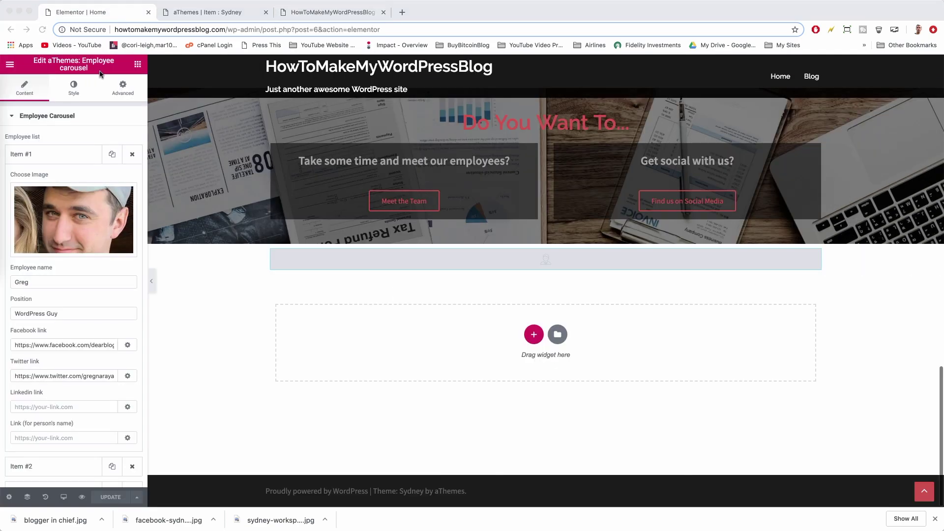
click(137, 67)
click(138, 65)
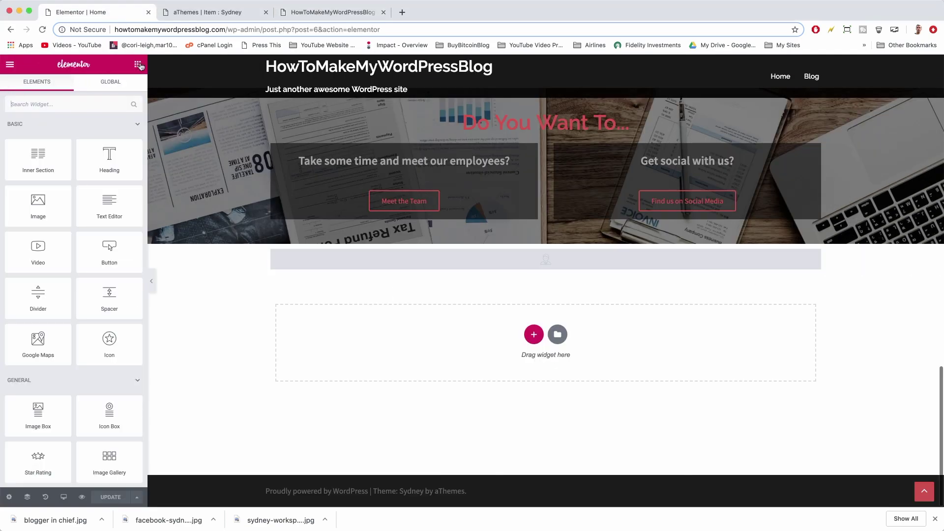
drag(111, 164, 521, 257)
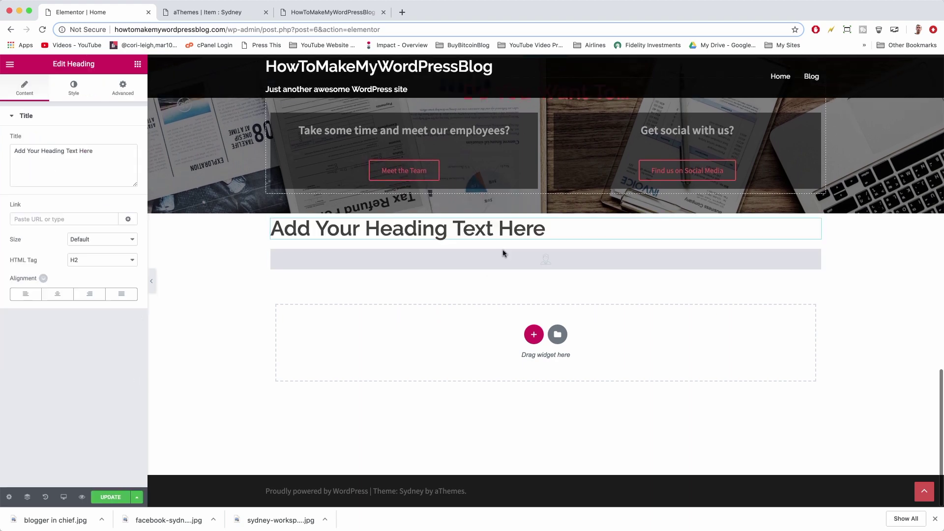
triple_click(439, 228)
text(Our T)
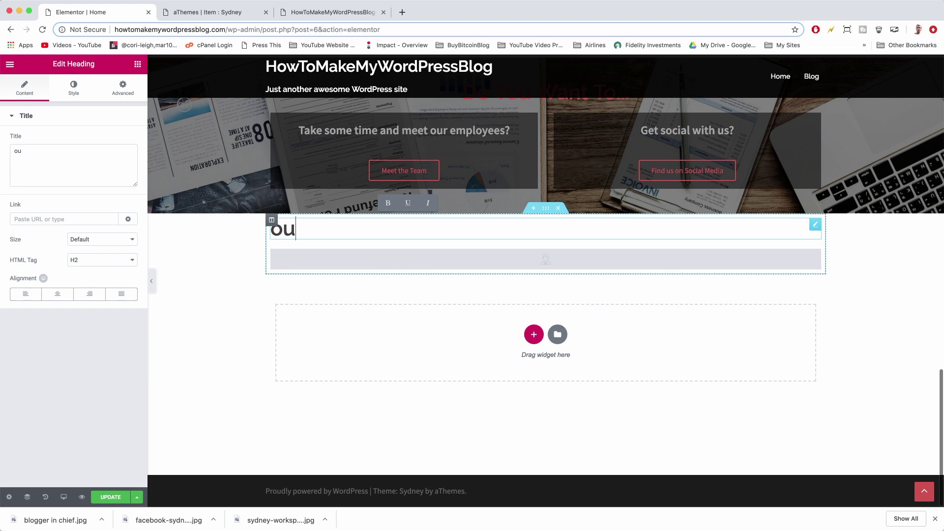
key(BackSpace)
key(BackSpace)
key(BackSpace)
key(BackSpace)
key(BackSpace)
text(Our Team)
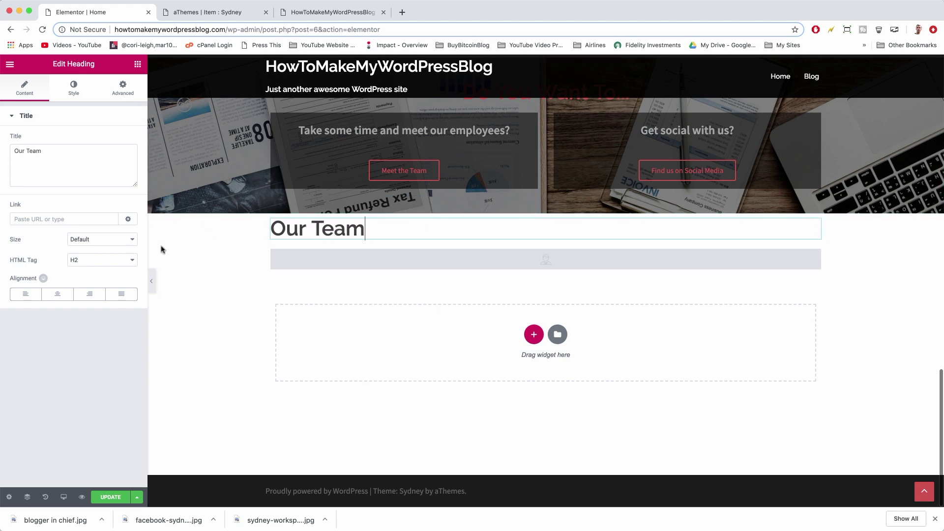
click(58, 294)
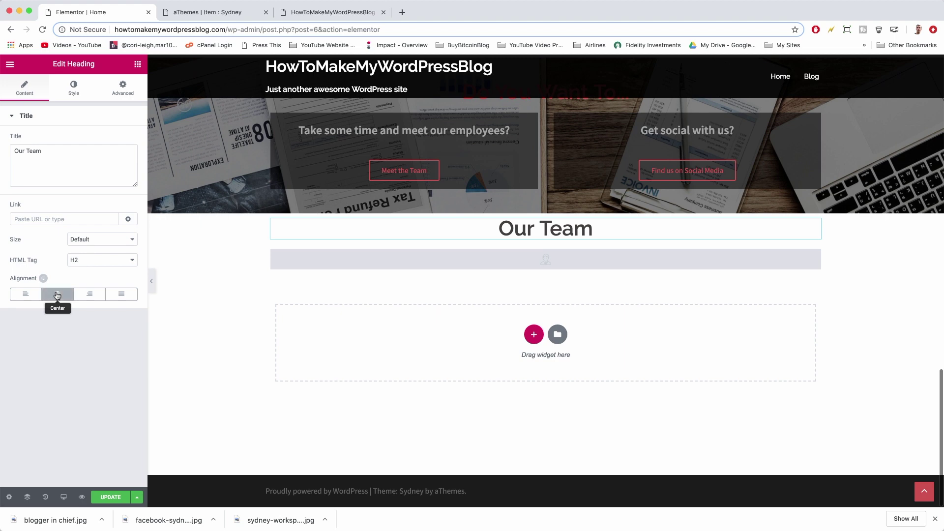
scroll(206, 277, up, 3)
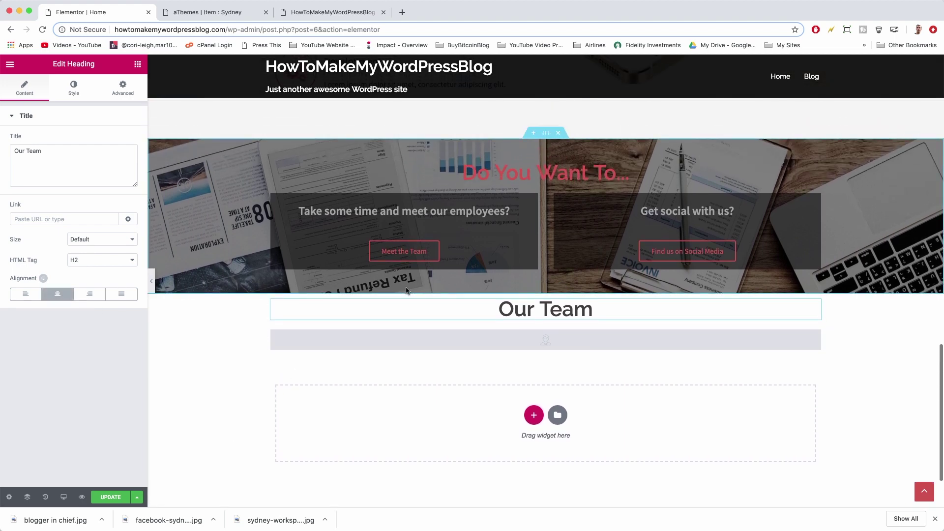
- Give the Do You Want To section 80 px top and bottom margins and update the page
click(546, 133)
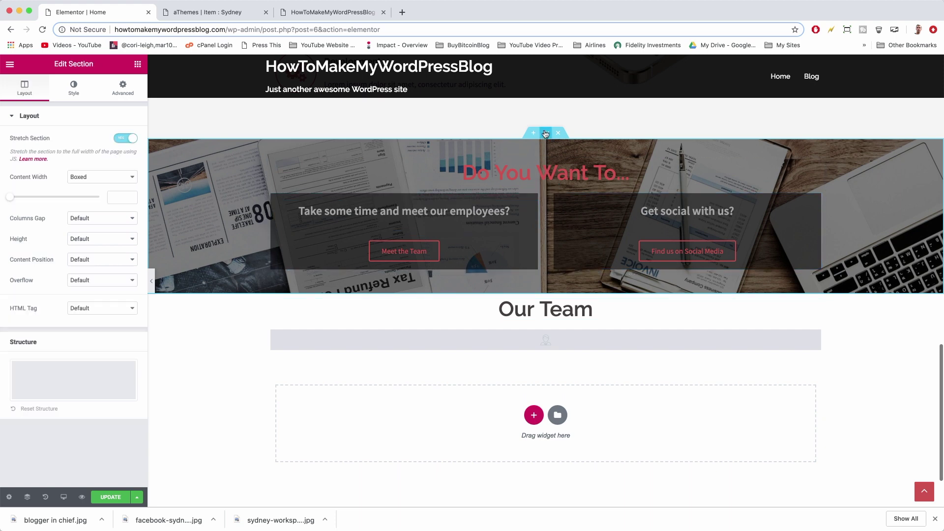
click(124, 87)
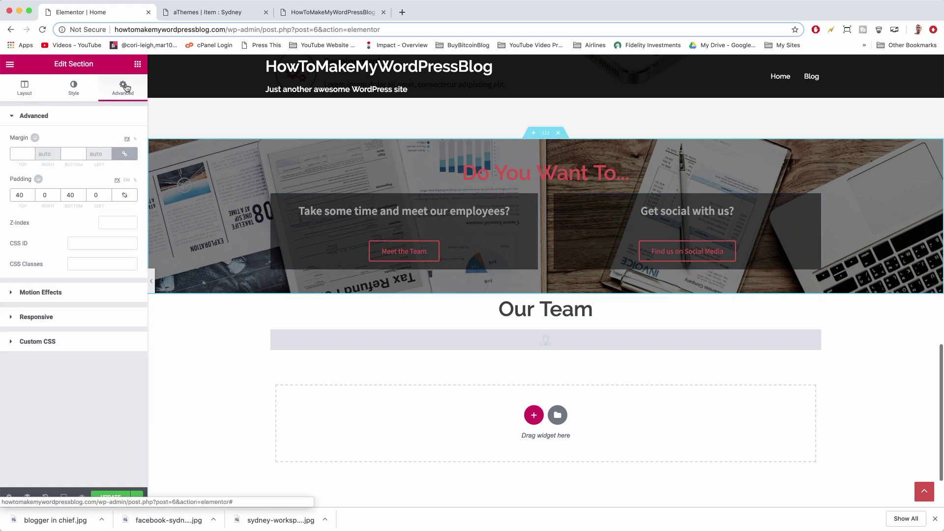
click(69, 154)
text(80)
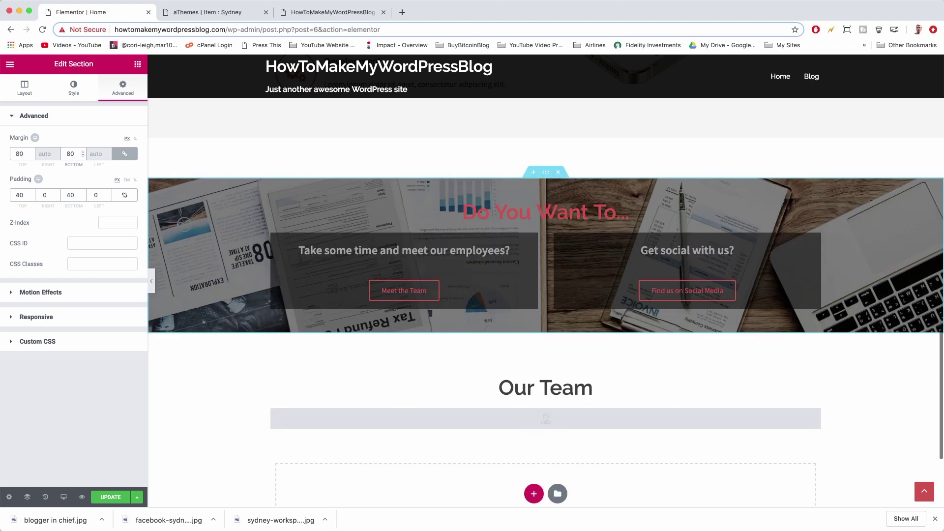
scroll(327, 270, down, 4)
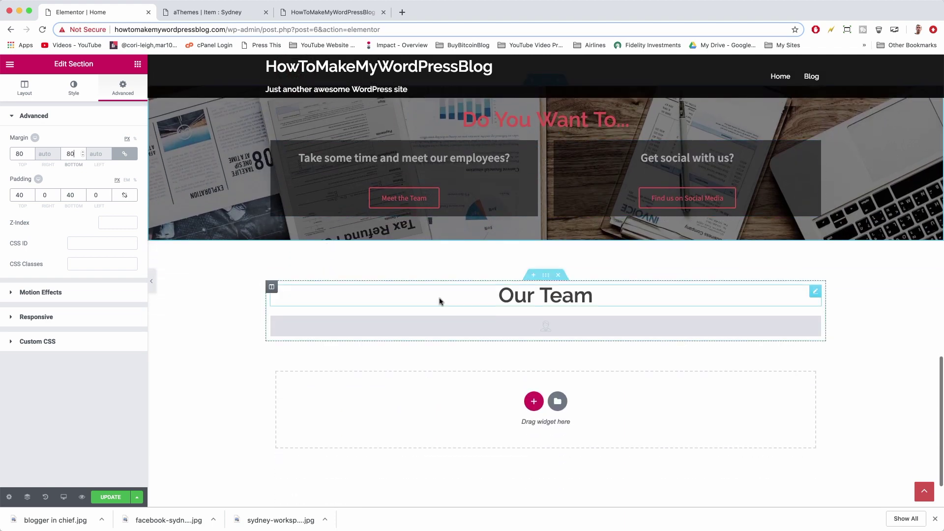
click(108, 498)
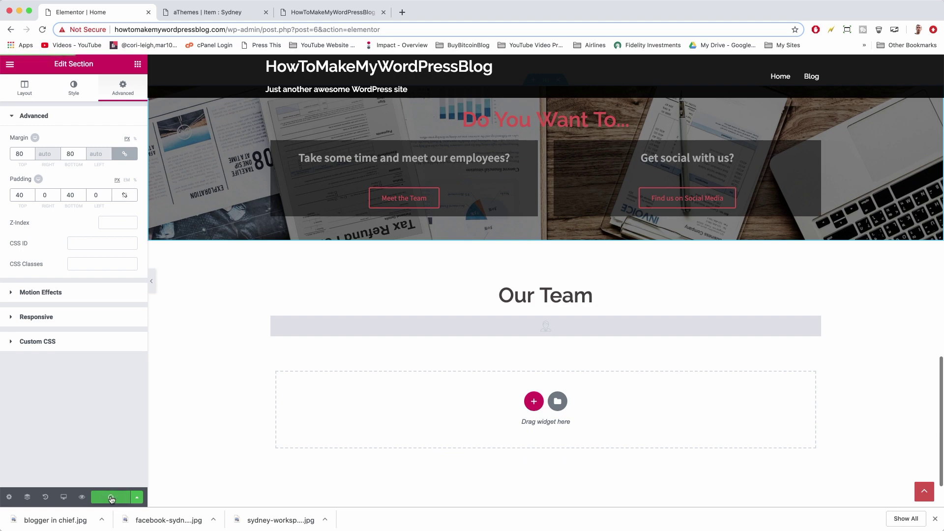
click(341, 13)
- Reload the live page to confirm Our Team sits above the carousel, then return to Elementor
click(43, 30)
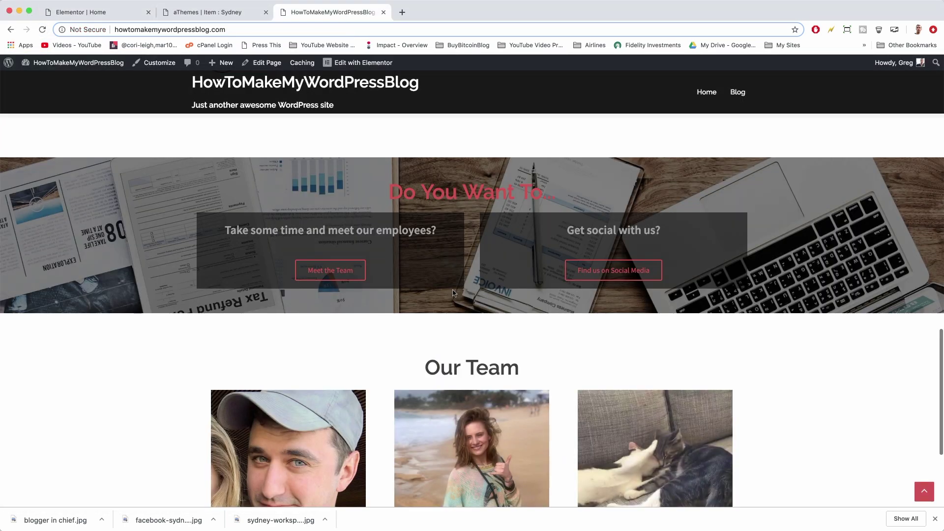
scroll(453, 293, down, 2)
scroll(453, 295, up, 3)
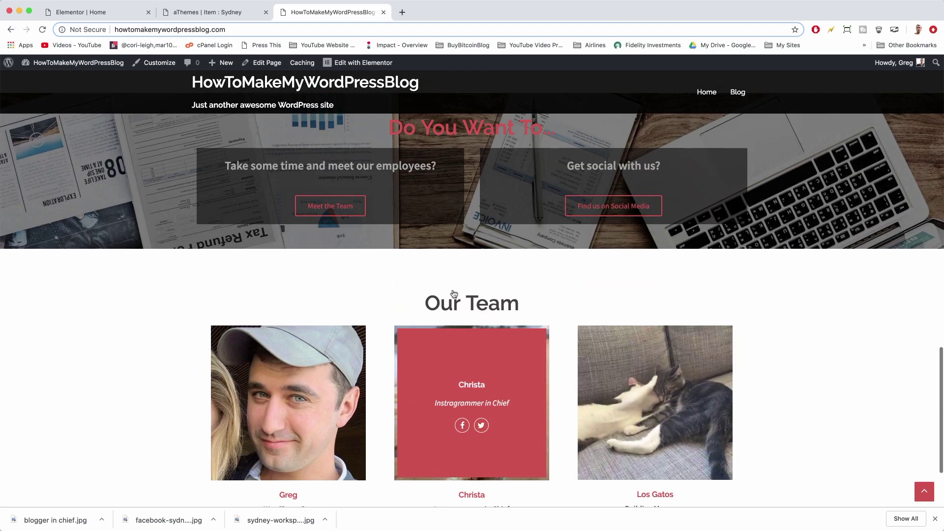
scroll(452, 295, down, 2)
click(106, 16)
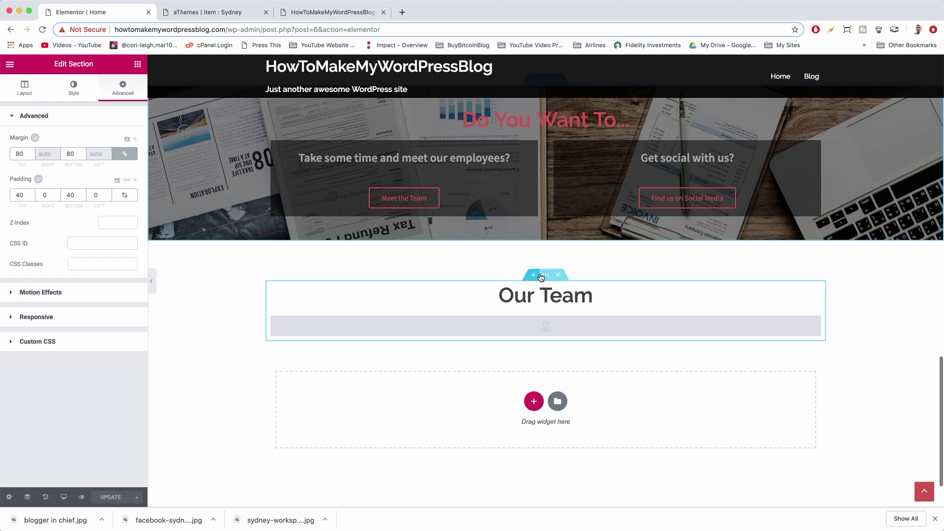
- Unlink the Our Team heading's padding, set its bottom padding to 30 px, and update the page
click(511, 293)
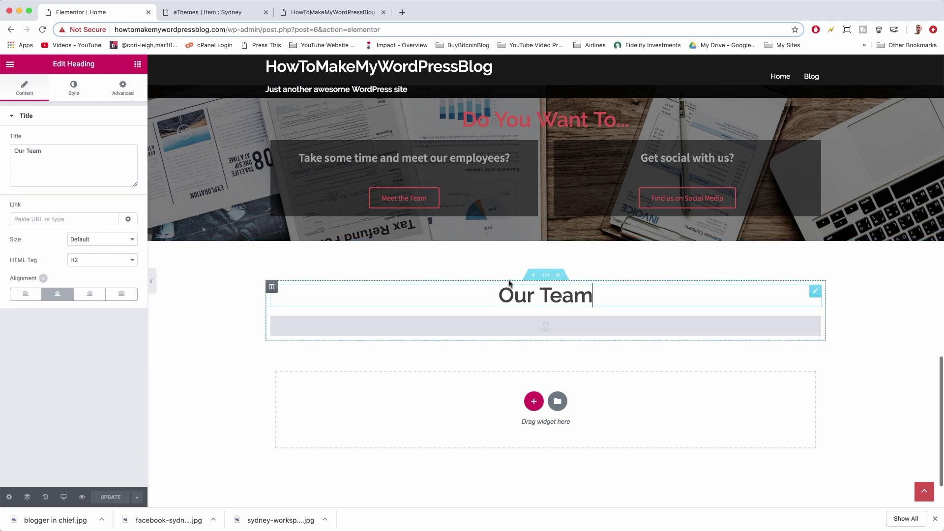
click(123, 88)
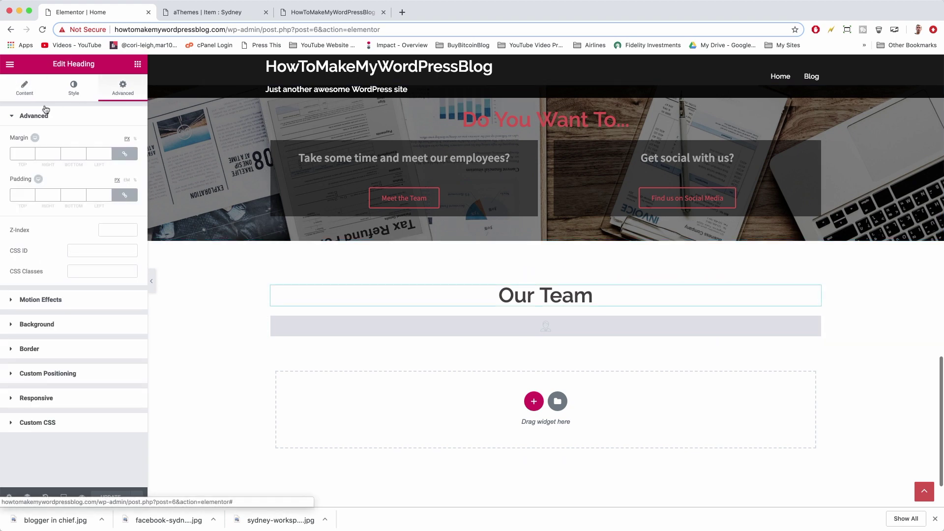
click(123, 196)
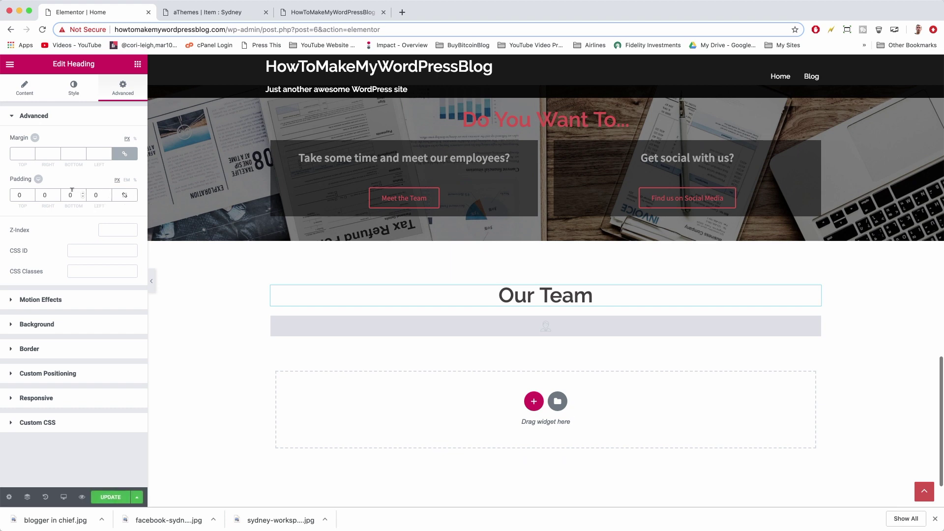
text(30)
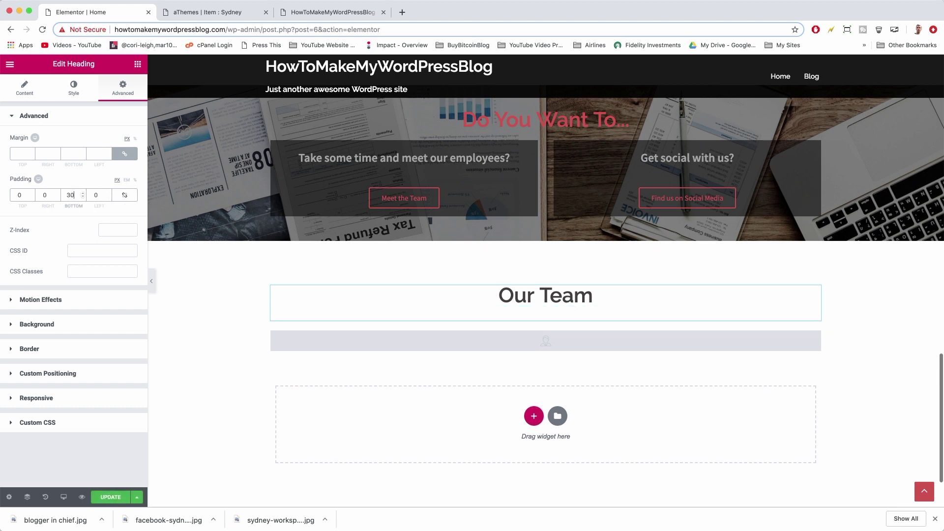
click(97, 499)
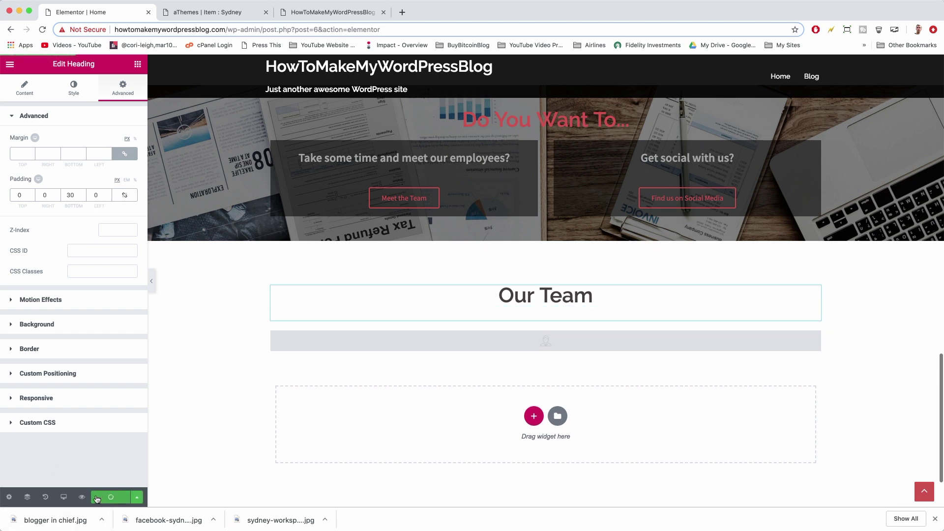
- Check the live Our Team section, then page the Sydney demo's team carousel to its second set of members
click(300, 12)
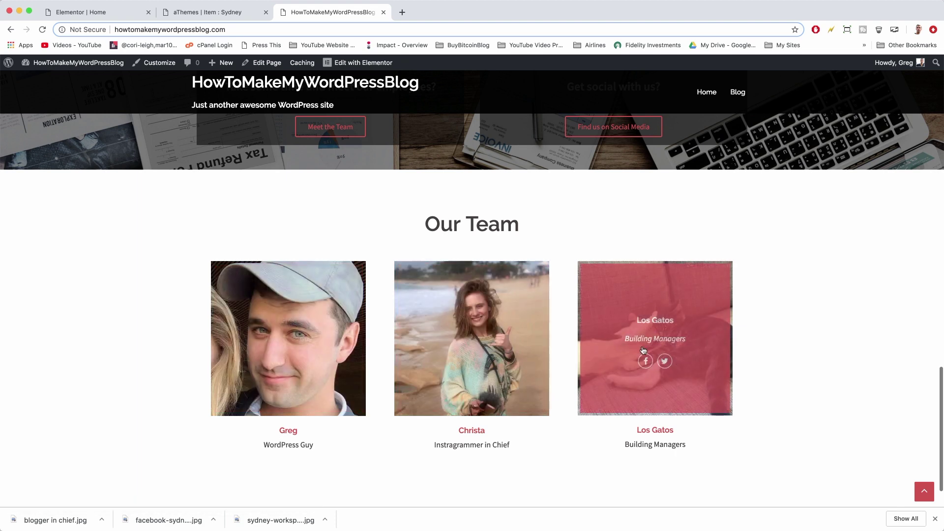
key(ctrl+shift+Tab)
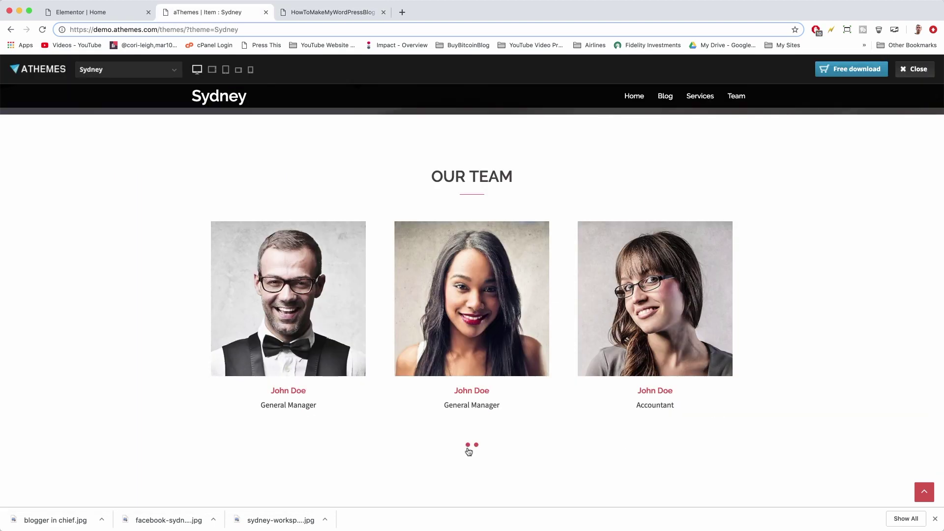
click(467, 446)
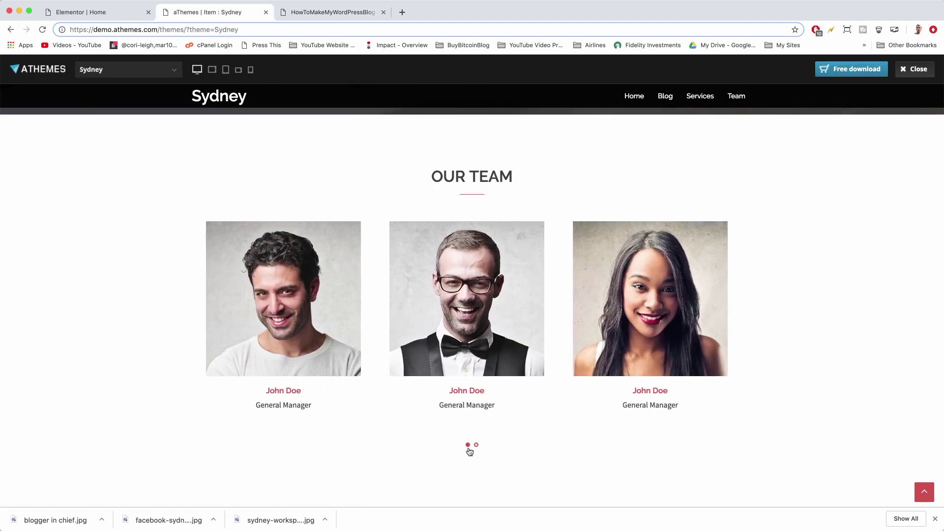
click(477, 446)
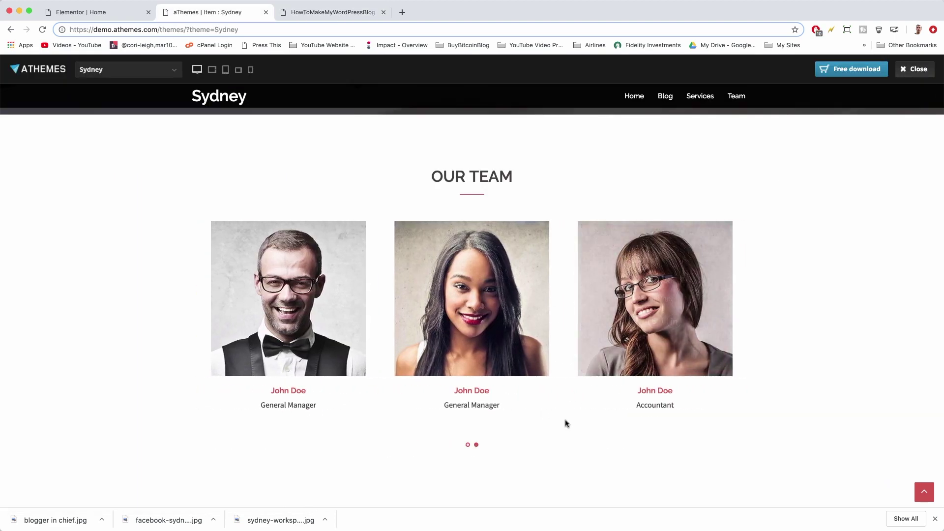